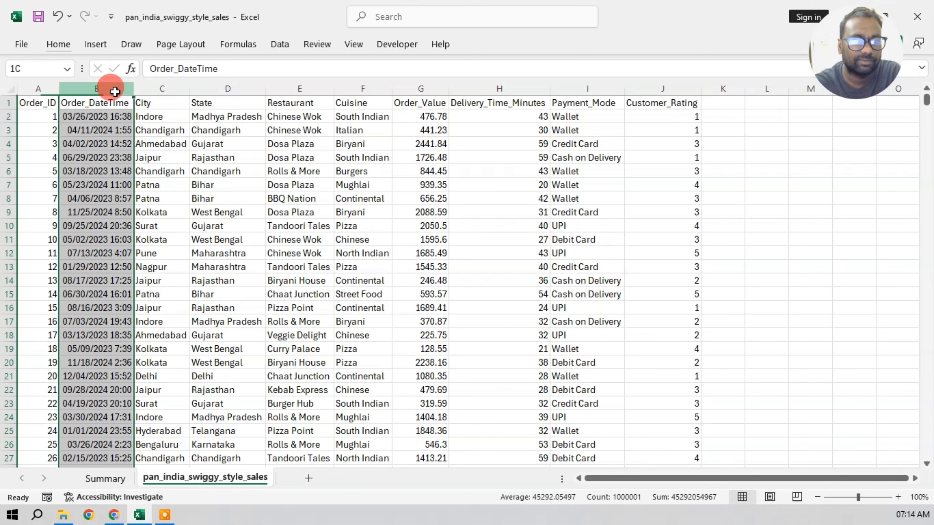
Examine the sales data's columns from City through Customer_Rating and go to the last record in the Order_DateTime column
left_click(170, 98)
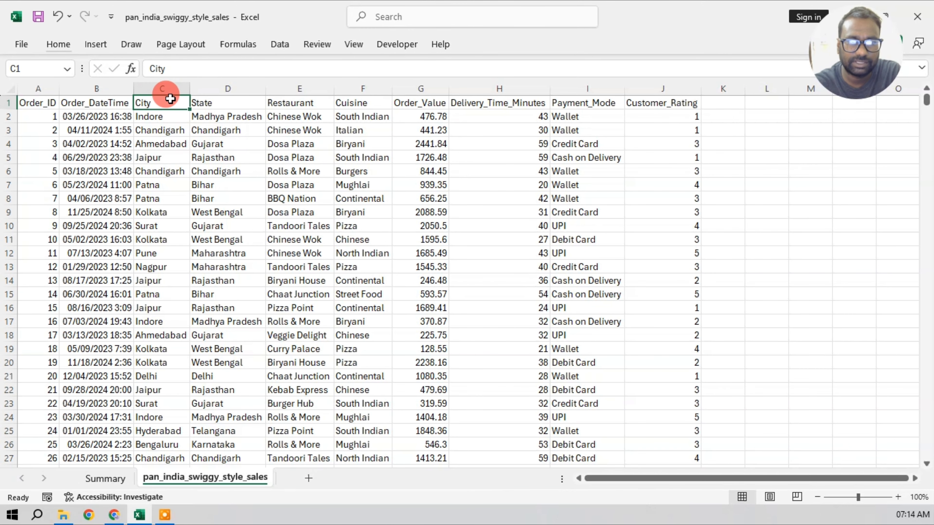
left_click(165, 88)
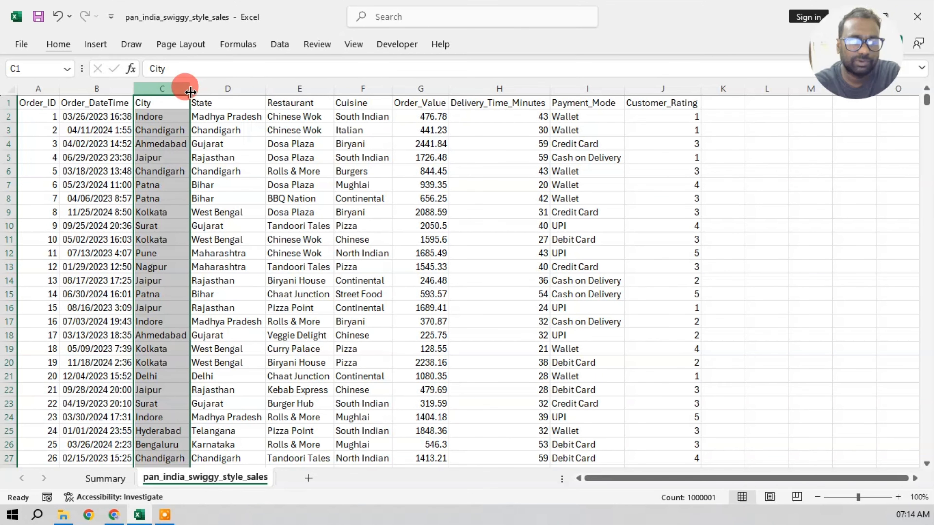
left_click(224, 91)
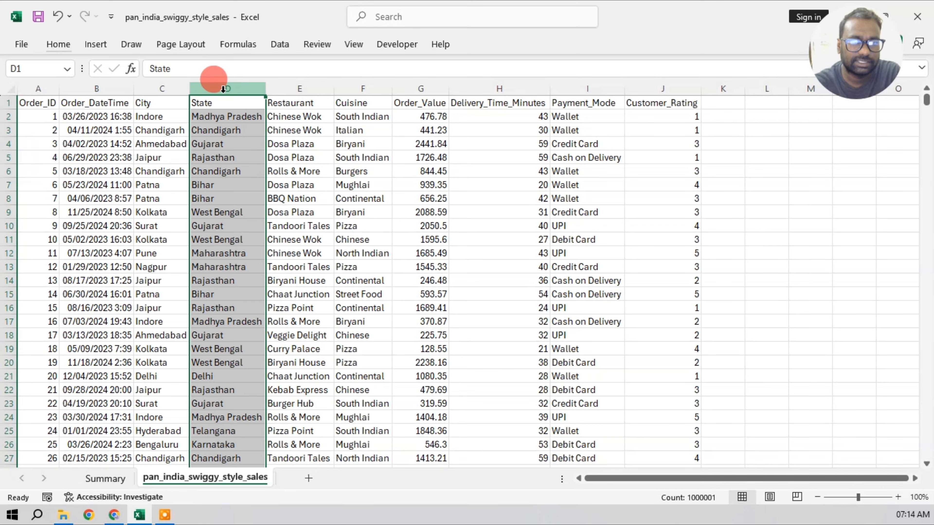
left_click(287, 90)
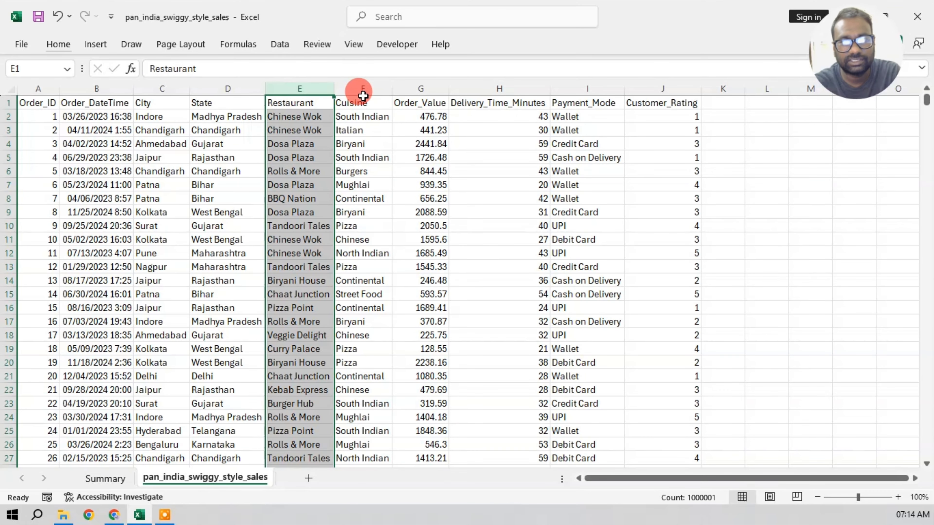
left_click(353, 89)
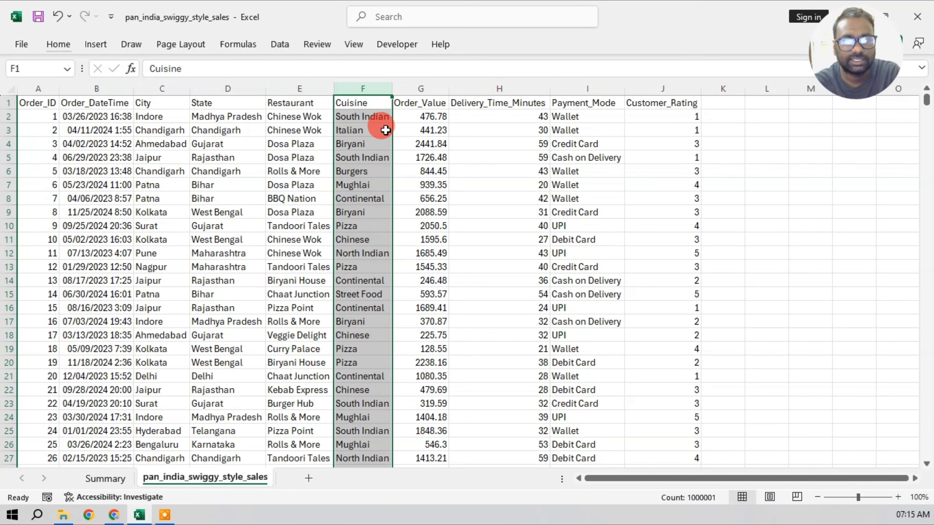
left_click(411, 98)
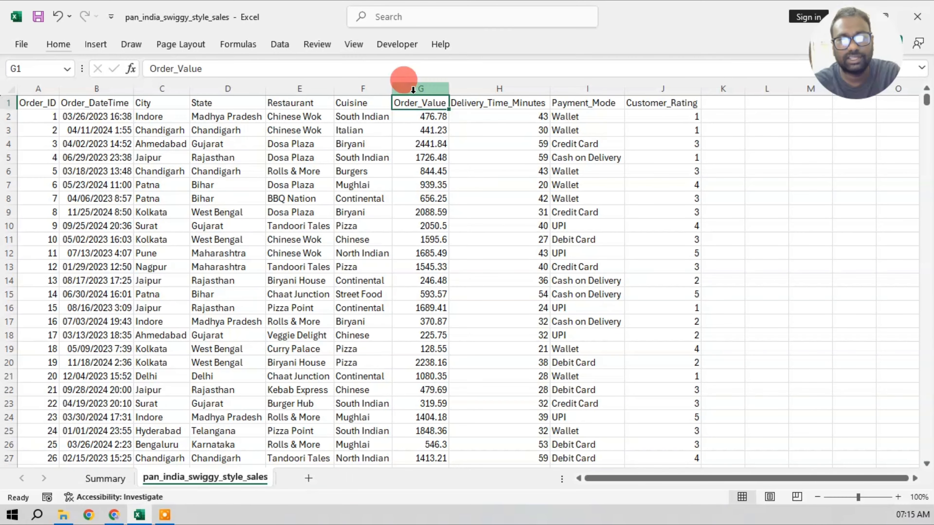
left_click(413, 93)
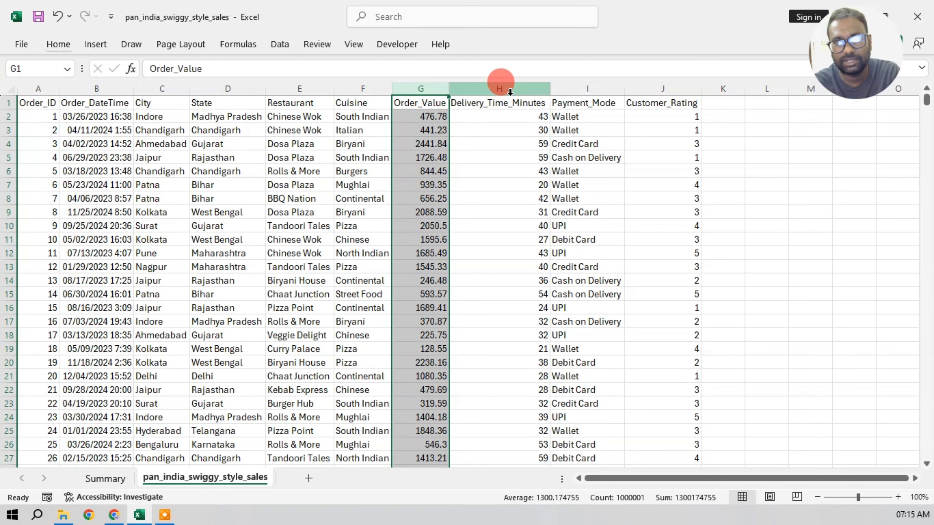
left_click(509, 92)
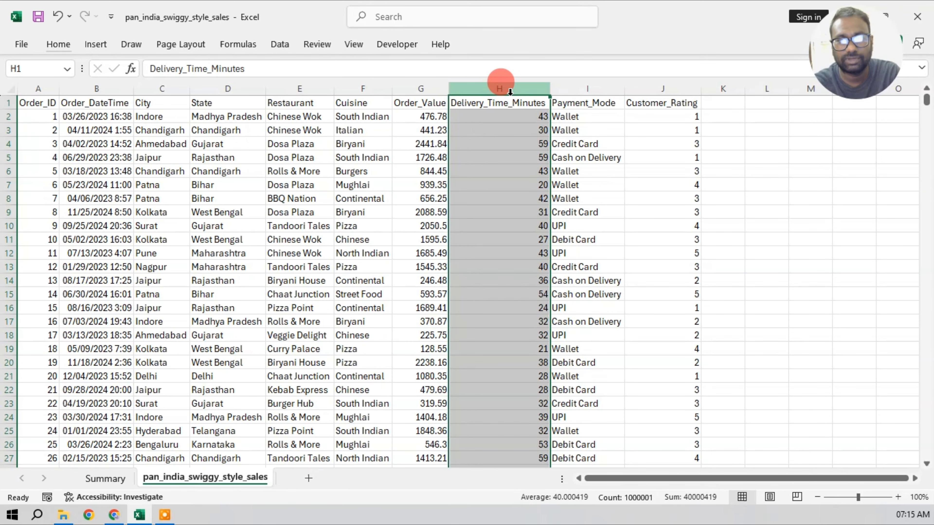
left_click(578, 98)
left_click(579, 90)
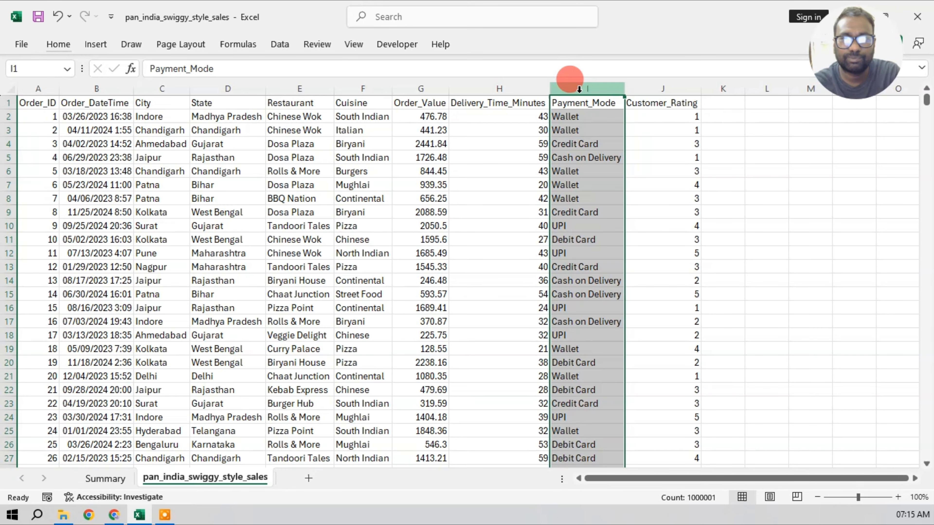
left_click(666, 89)
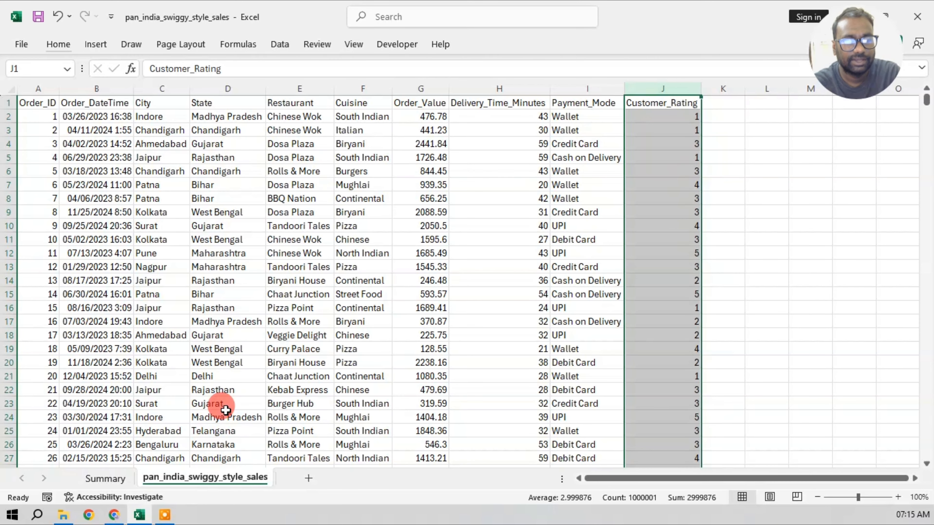
left_click(114, 329)
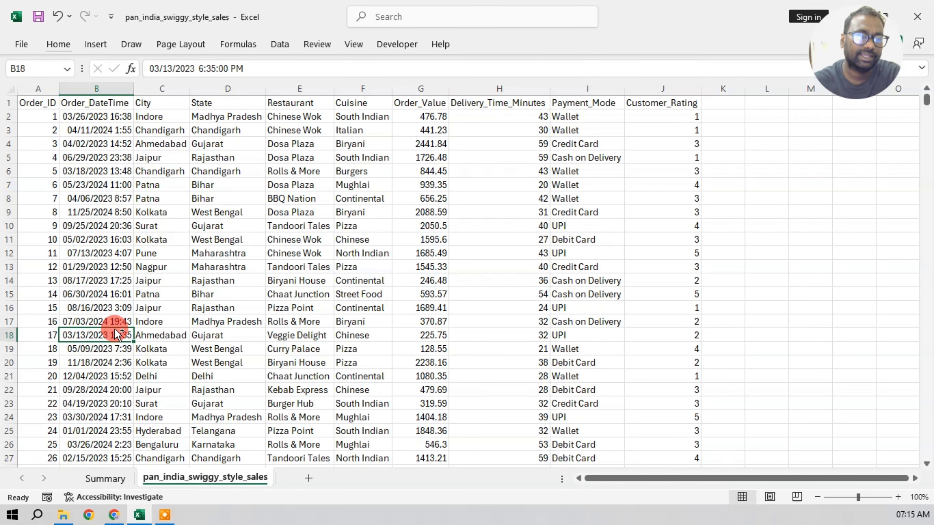
key("ctrl+Down")
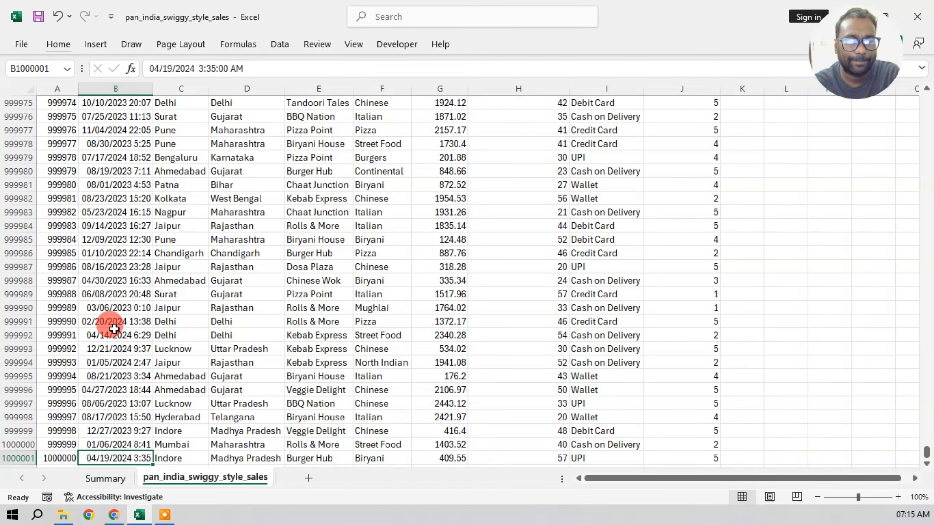
Review the Summary sheet's pivot tables of order value by cuisine, state, city, restaurant and payment mode
left_click(106, 479)
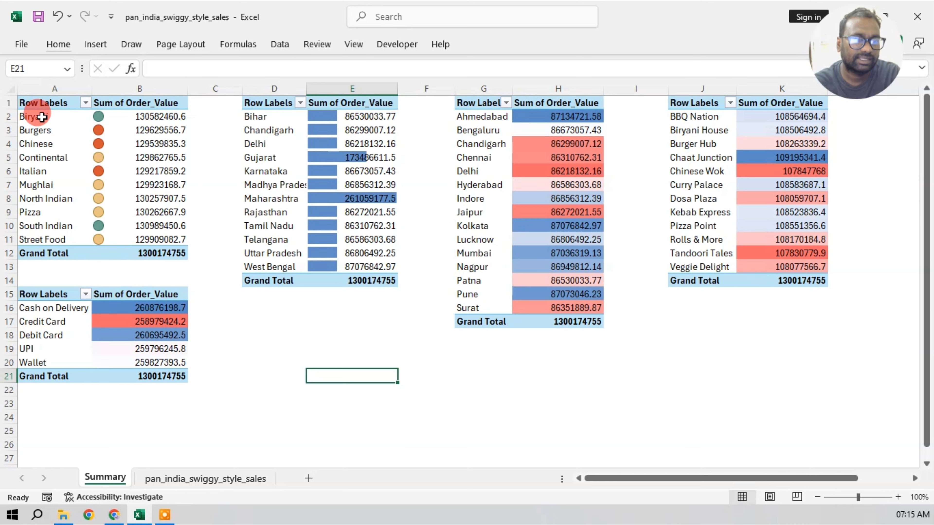
left_click_drag(41, 116, 40, 240)
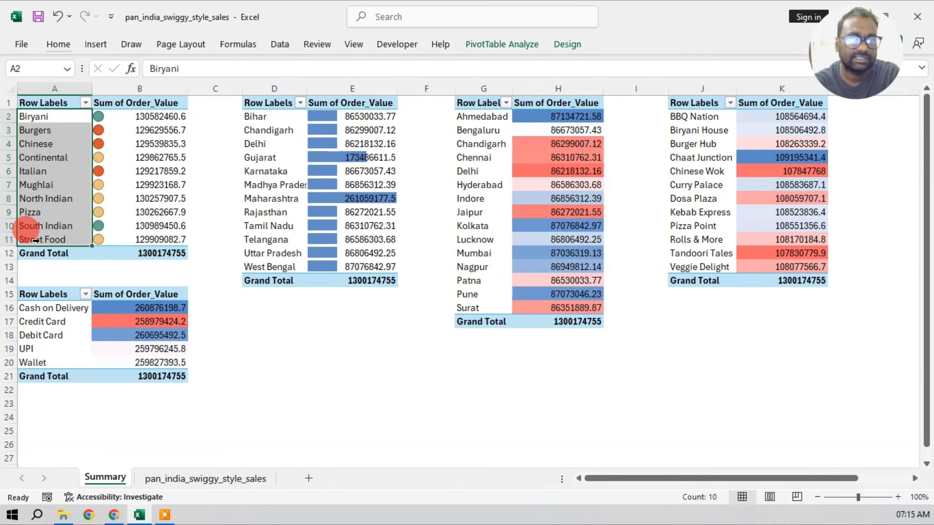
left_click_drag(264, 117, 270, 266)
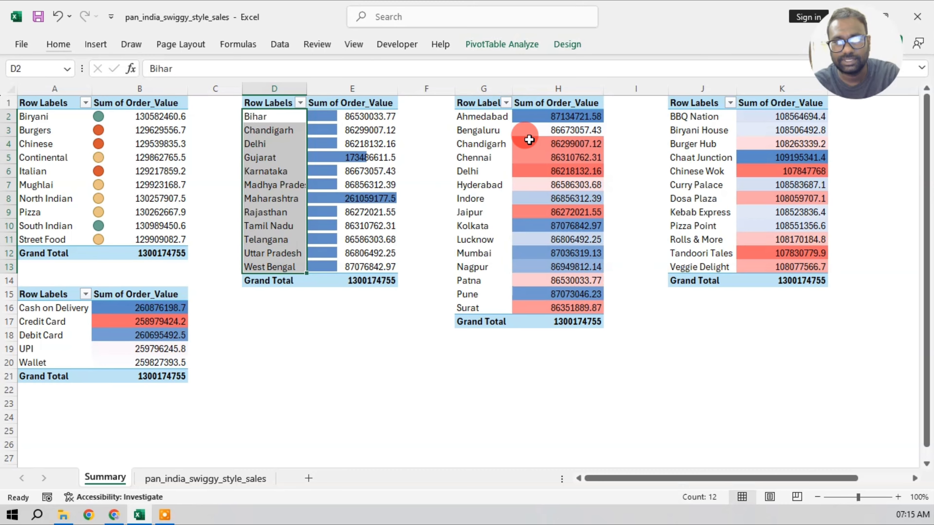
left_click_drag(492, 117, 487, 309)
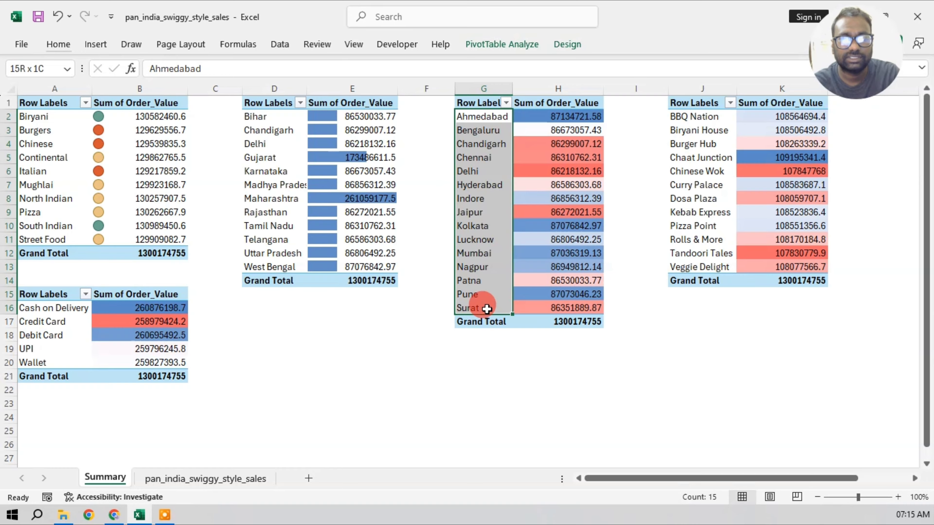
left_click_drag(276, 116, 297, 280)
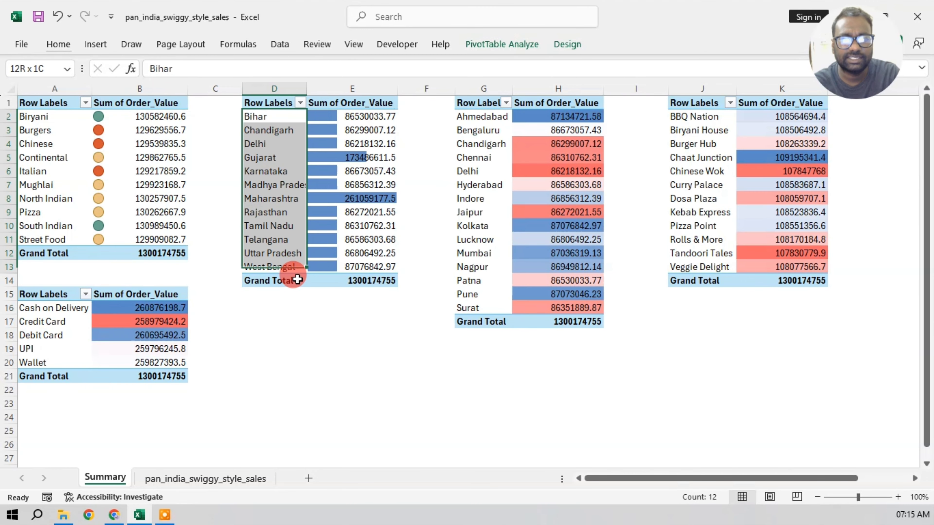
left_click_drag(477, 130, 484, 297)
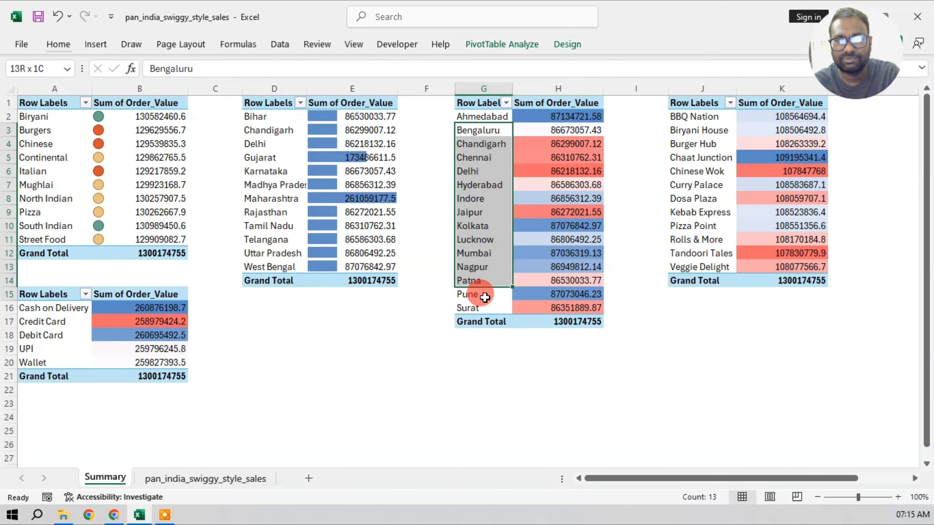
left_click_drag(691, 117, 699, 267)
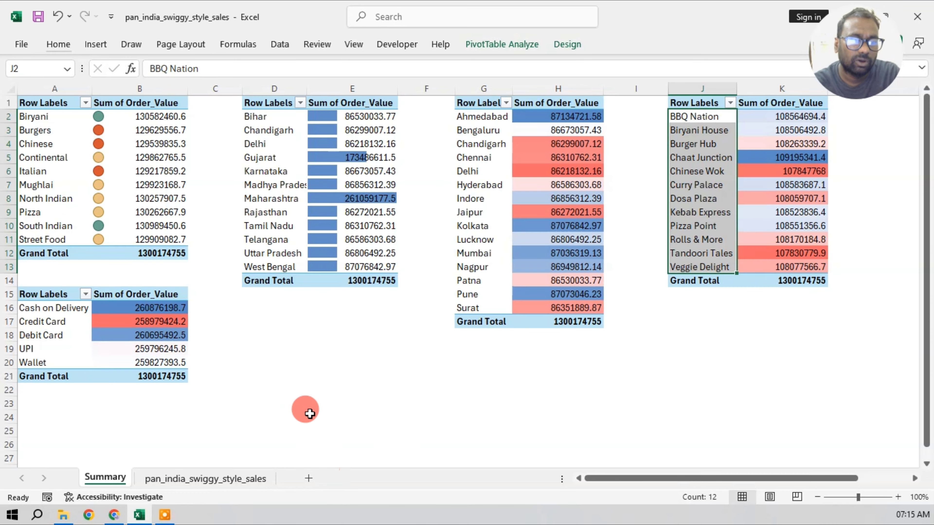
left_click_drag(50, 307, 56, 363)
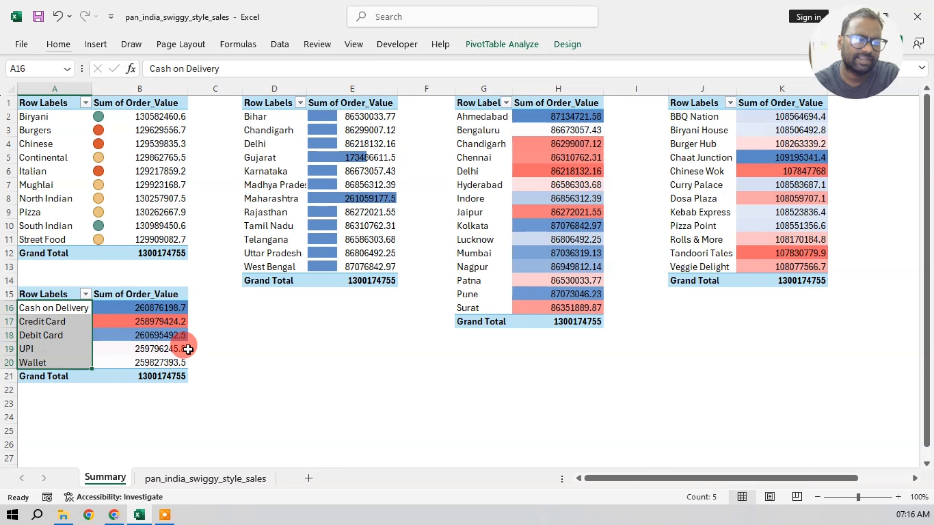
left_click(276, 324)
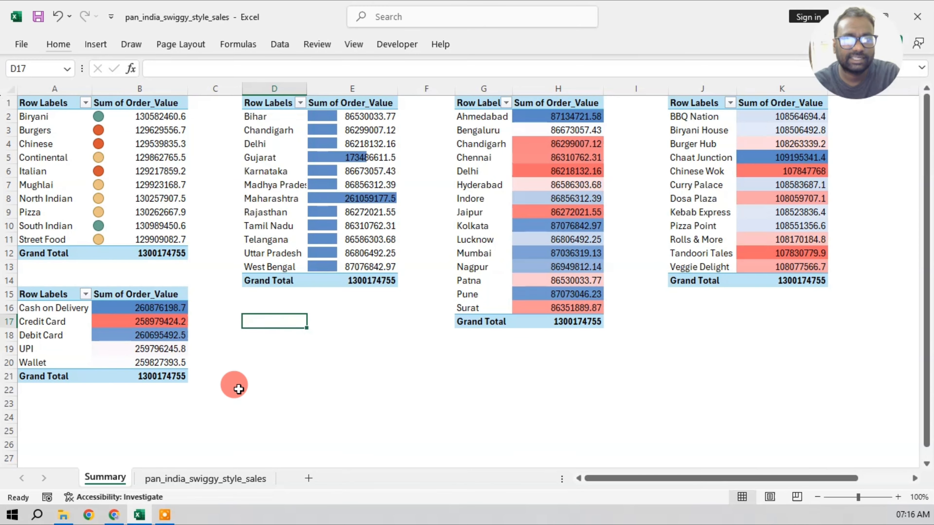
Create a PivotTable on a new worksheet from the entire pan_india_swiggy_style_sales data range
left_click(235, 480)
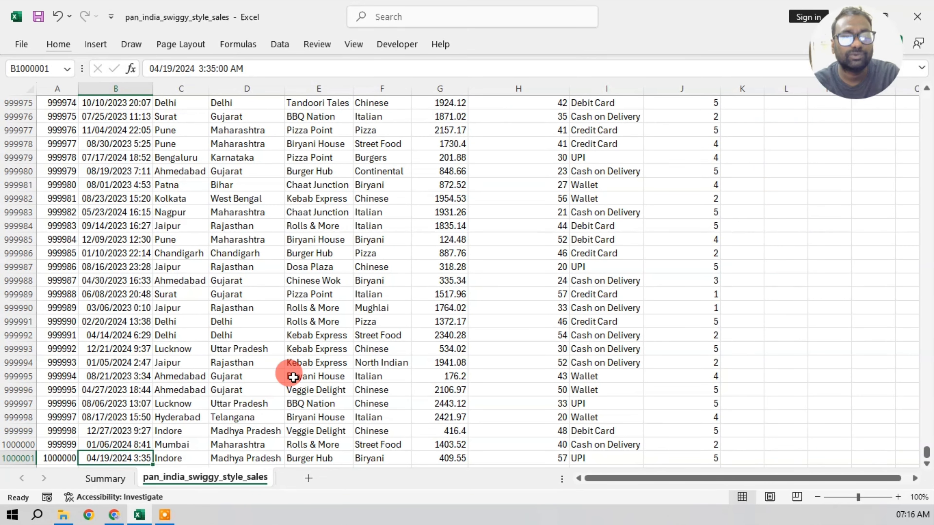
left_click(118, 234)
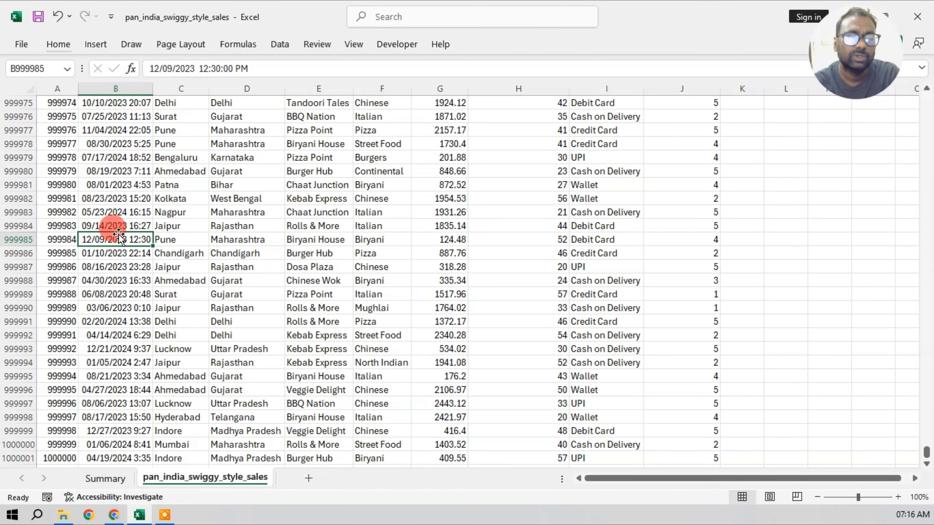
key("ctrl+Up")
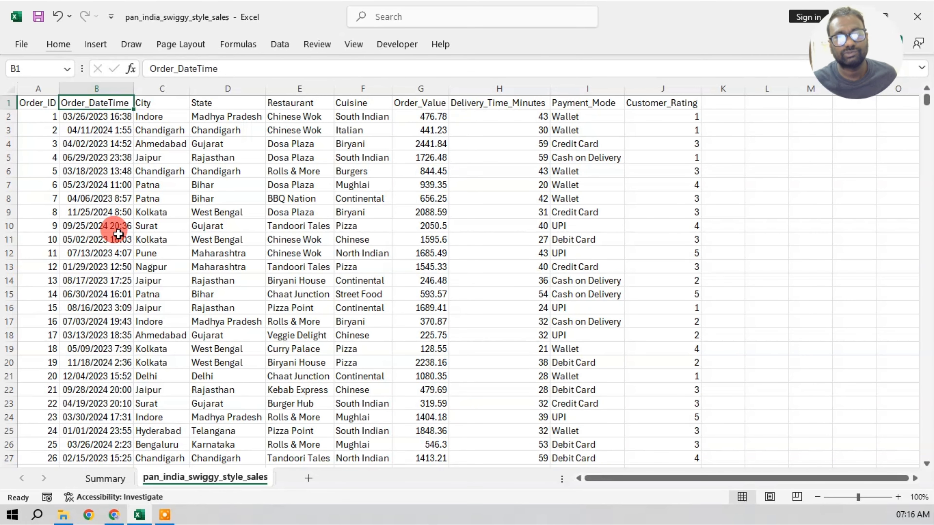
key("ctrl+a")
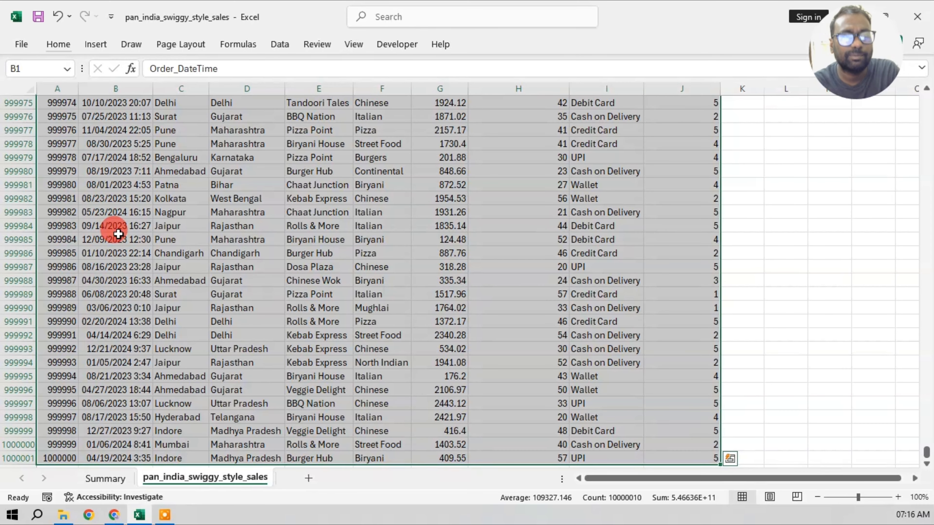
left_click(103, 46)
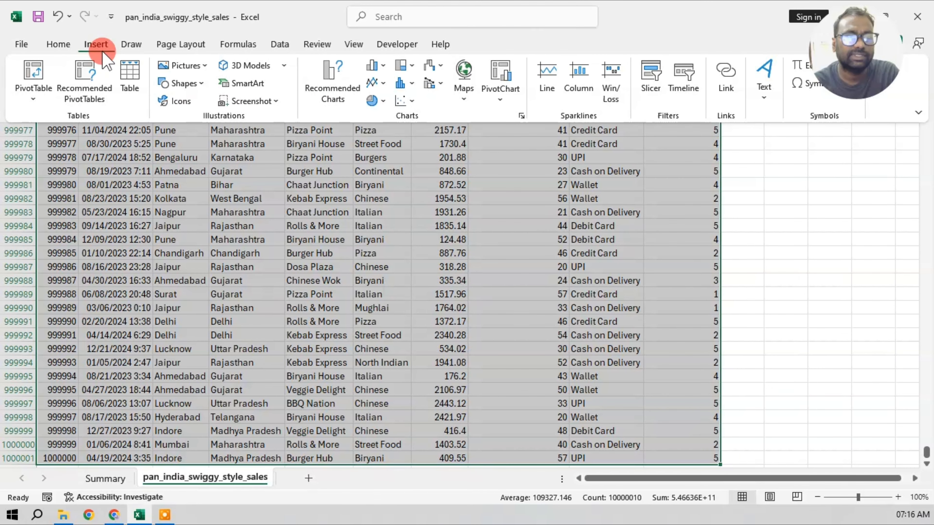
left_click(39, 63)
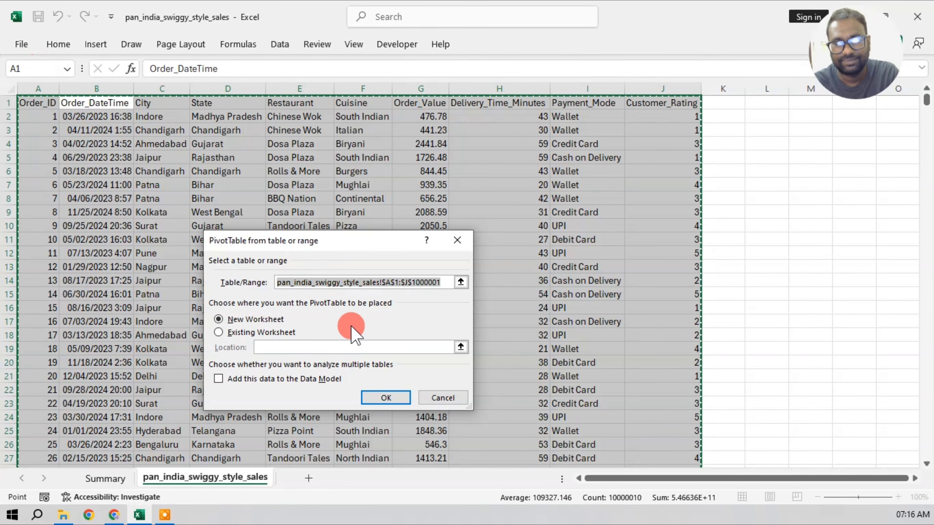
left_click(381, 399)
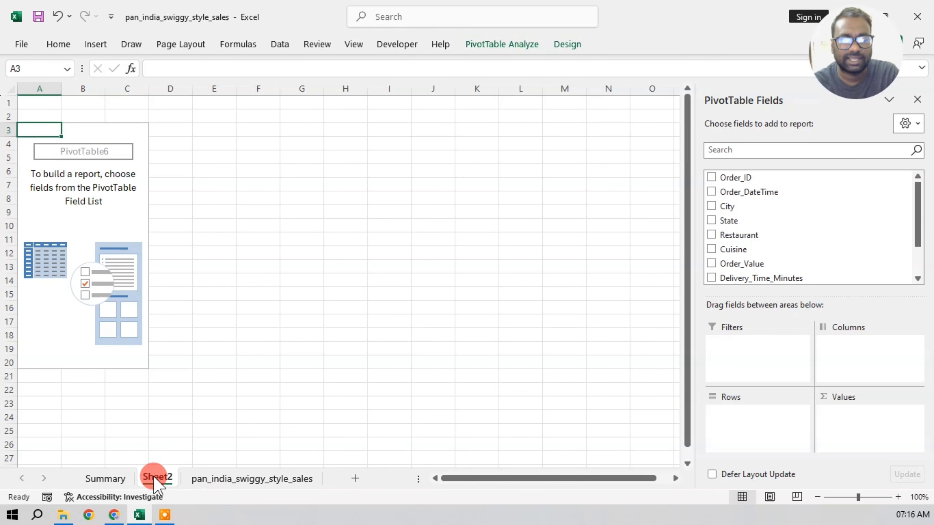
Rename the new PivotTable worksheet as Summary2
double_click(175, 476)
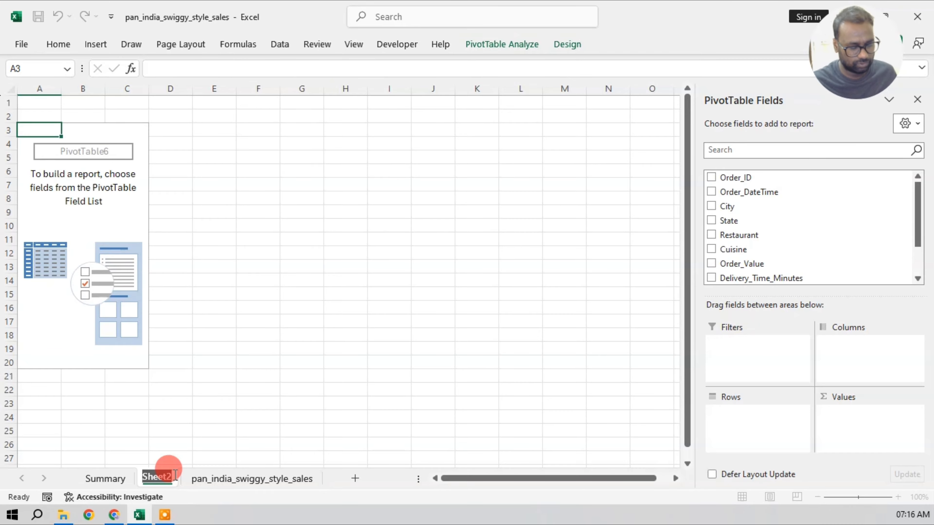
type("Summary")
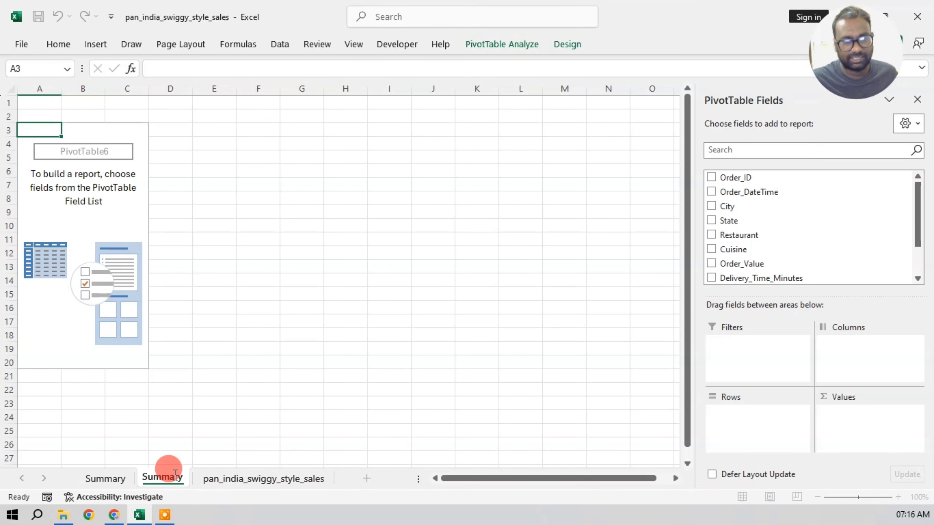
type("2")
key("Return")
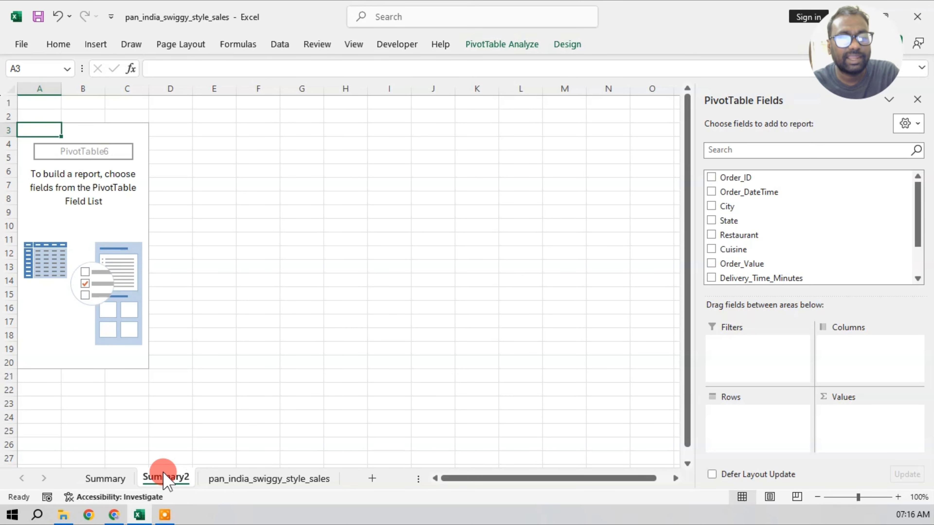
Build the Summary2 PivotTable with Cuisine as rows and the sum of Order_Value as values, following the Summary sheet's cuisine table
left_click(132, 478)
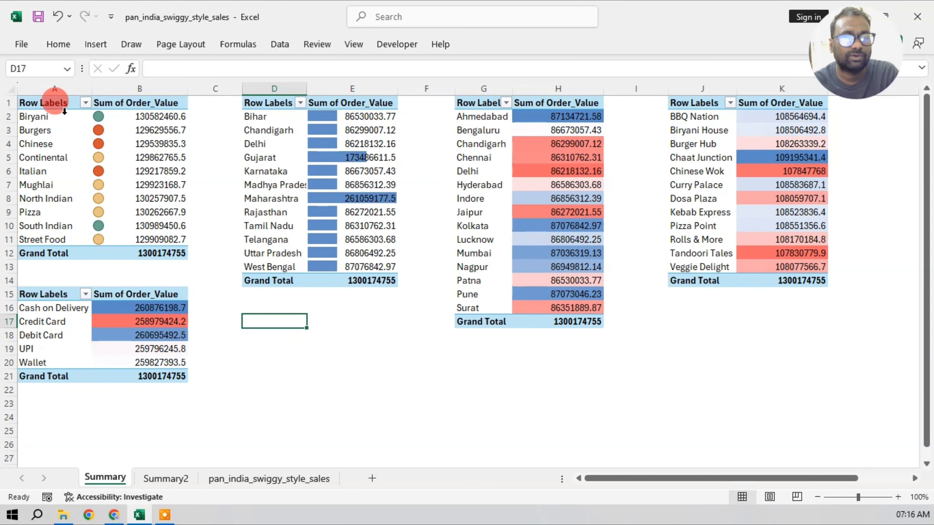
left_click(182, 479)
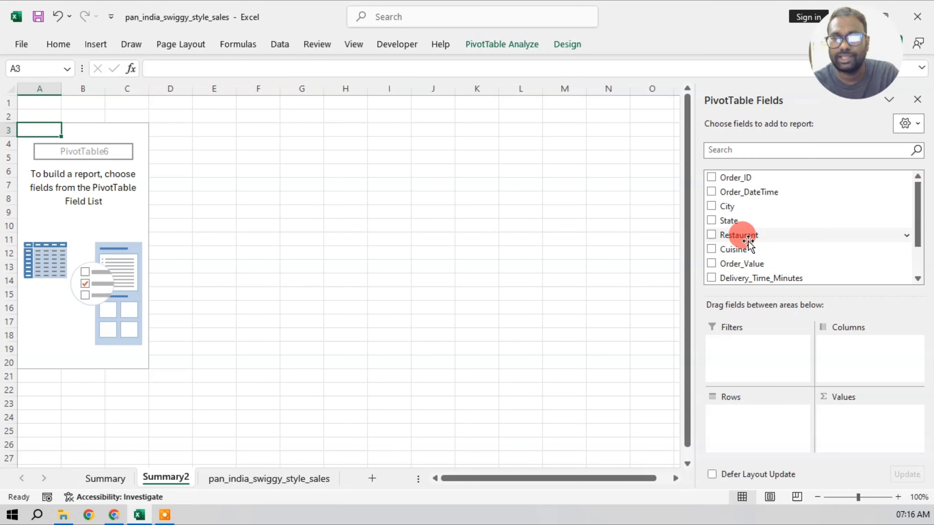
left_click_drag(739, 250, 752, 423)
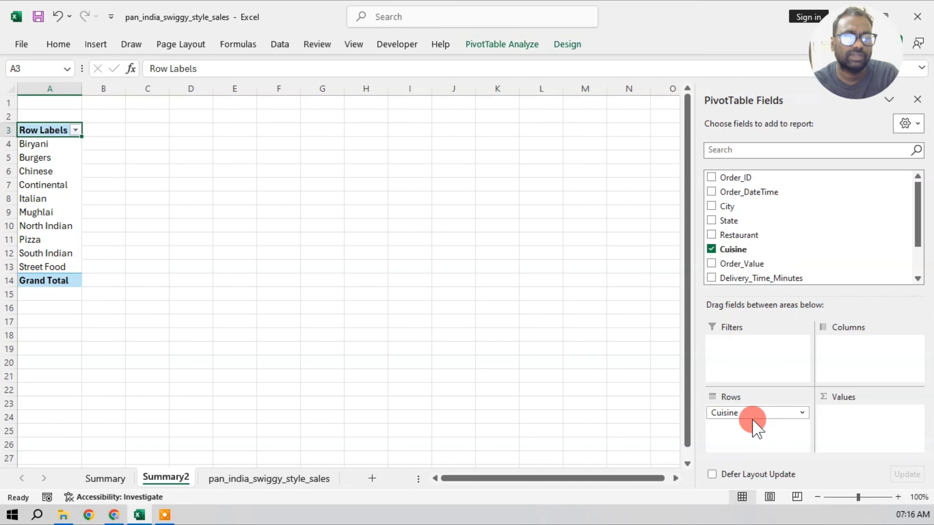
left_click_drag(746, 264, 859, 422)
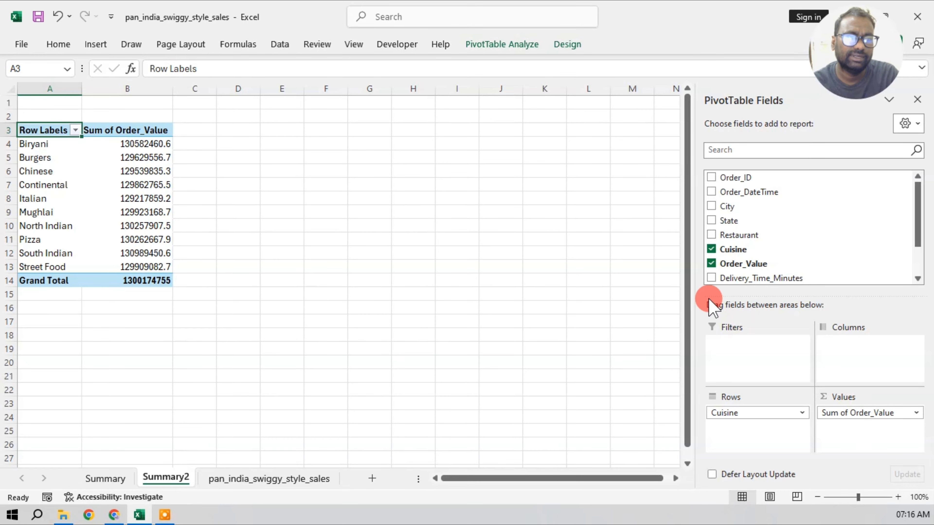
Delete the empty first row above the cuisine PivotTable on the Summary2 sheet
left_click(8, 103)
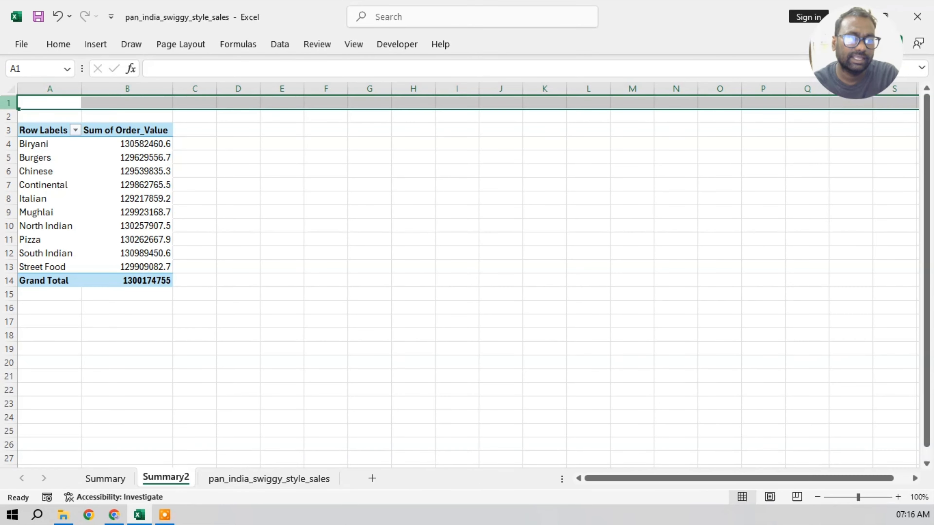
right_click(8, 103)
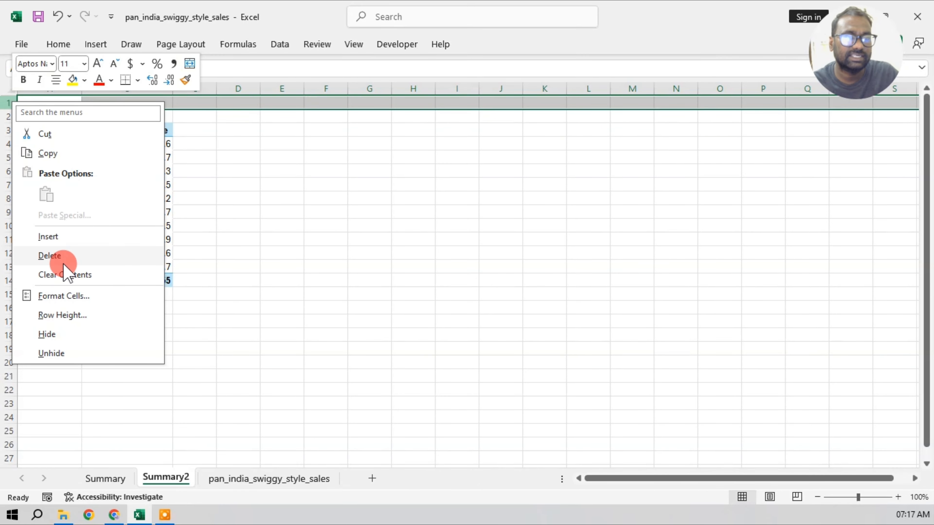
left_click(49, 256)
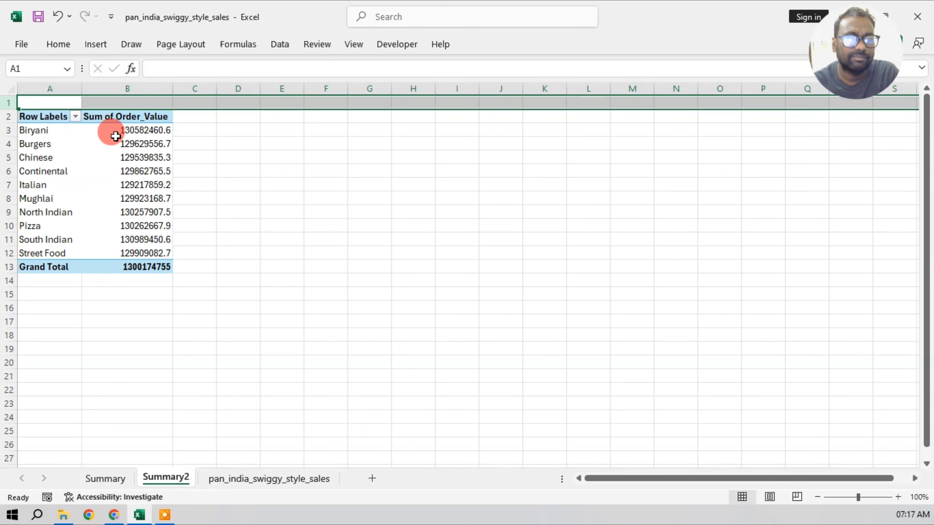
Apply the unrimmed three traffic lights icon set to the cuisine PivotTable's order values, excluding the grand total
left_click_drag(109, 129, 138, 253)
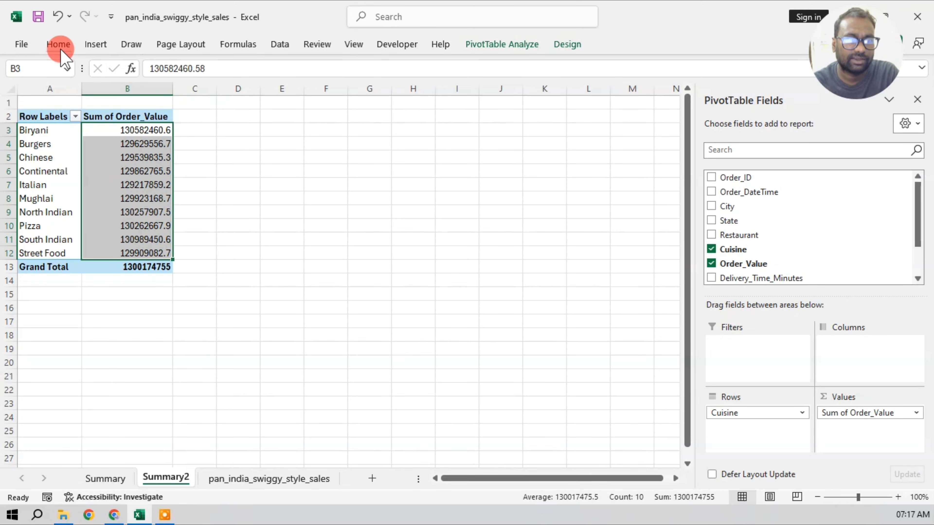
left_click(59, 45)
left_click(524, 82)
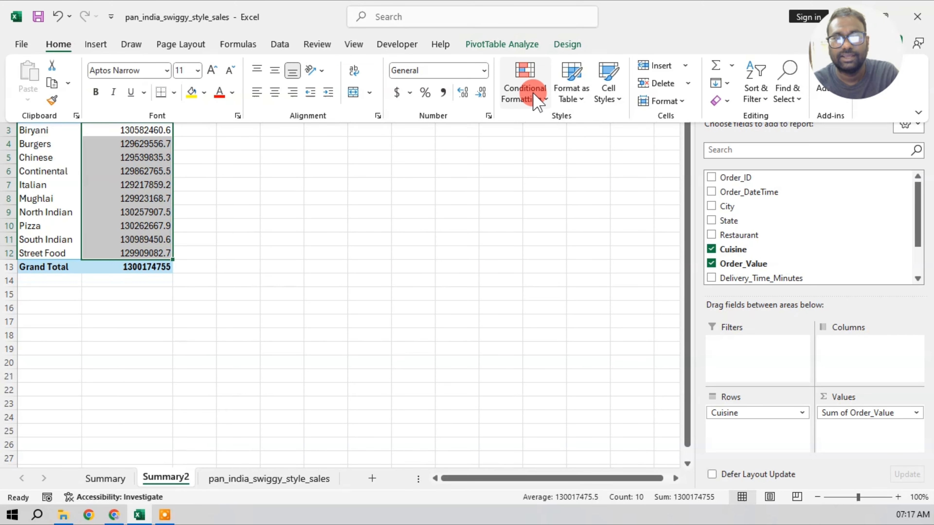
mouse_move(588, 184)
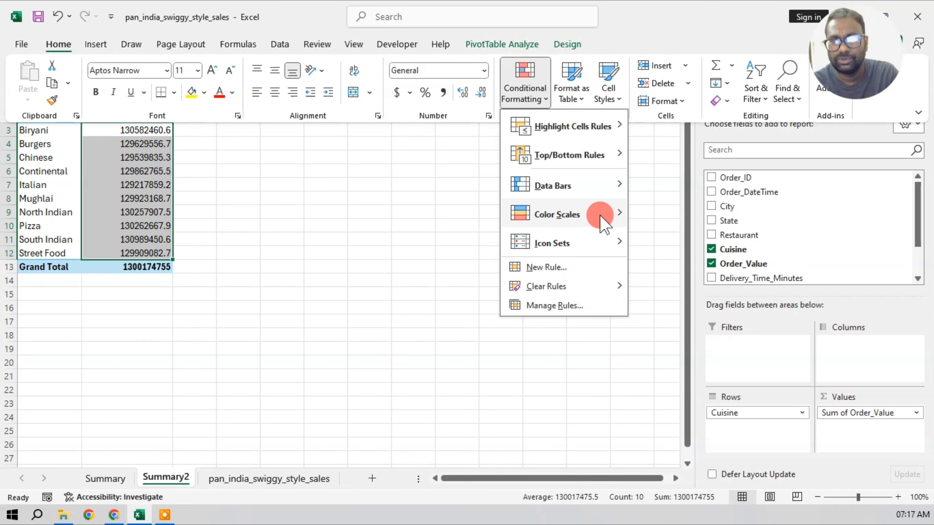
mouse_move(612, 253)
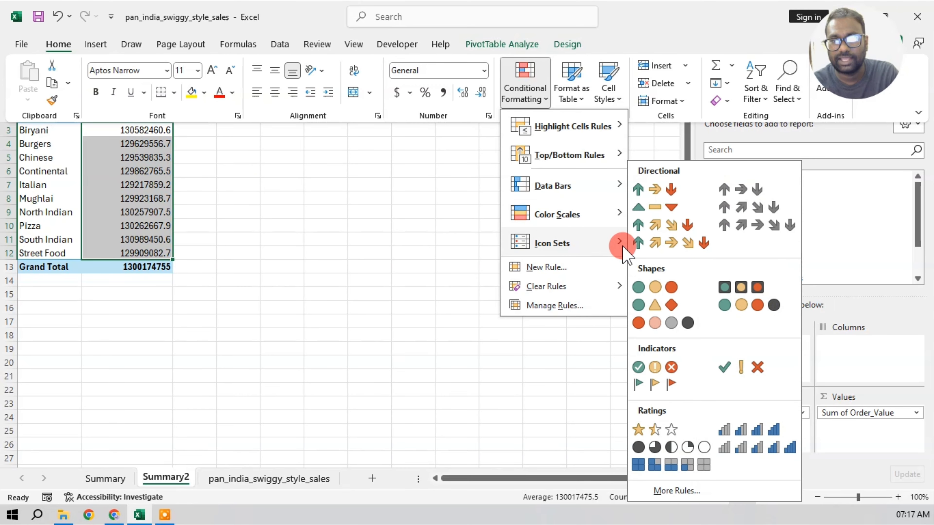
left_click(638, 287)
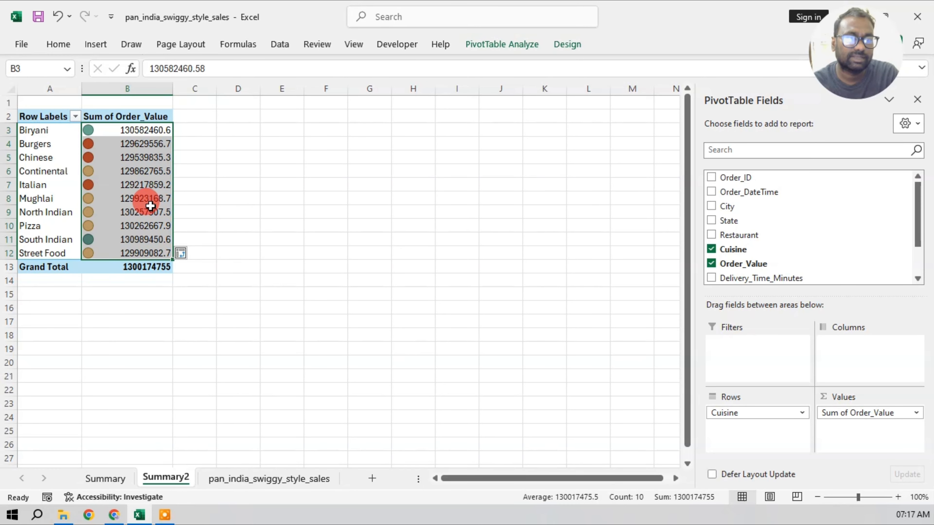
left_click(141, 132)
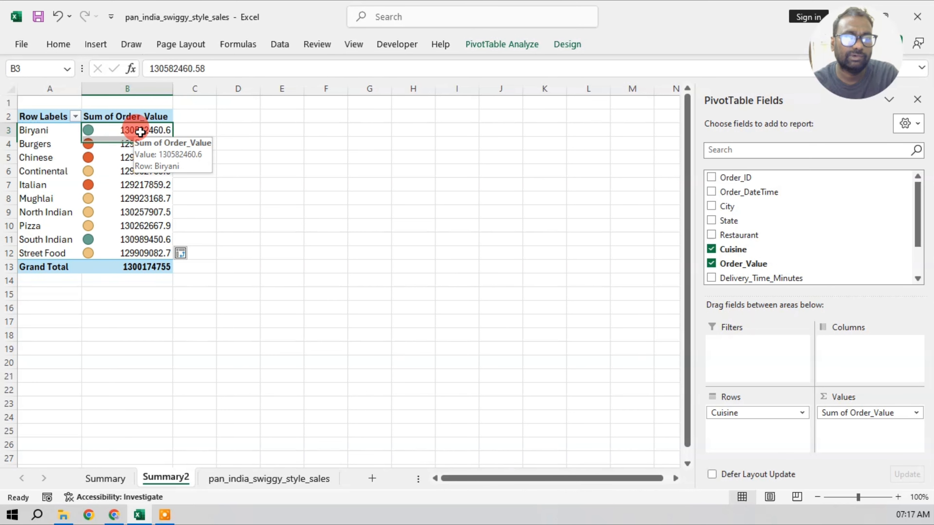
left_click(133, 243)
Duplicate the cuisine PivotTable at cell D2 and fit columns D and E to their contents
left_click(102, 169)
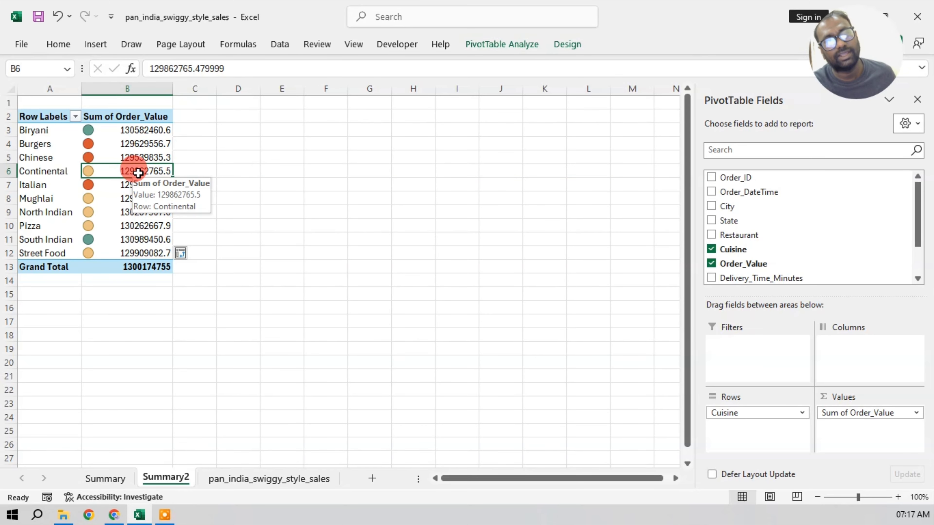
key("ctrl+a")
key("ctrl+c")
left_click(246, 119)
key("ctrl+v")
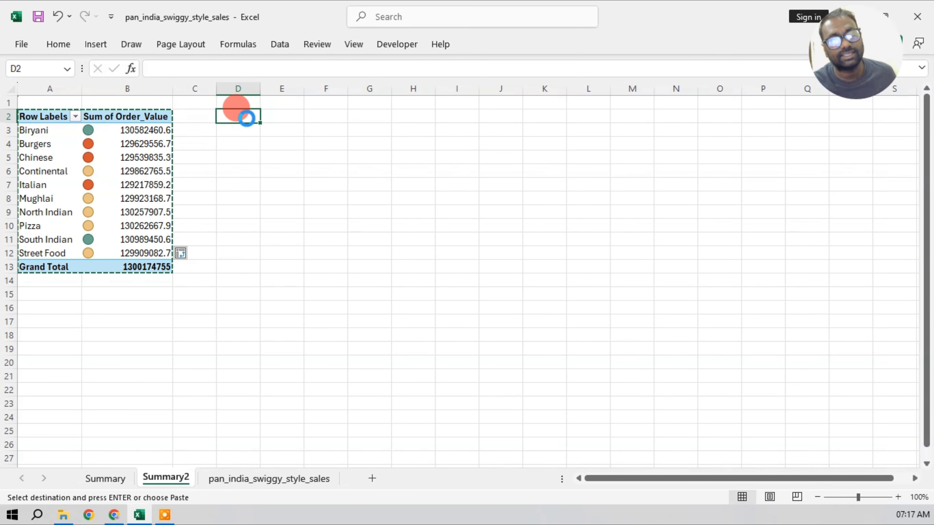
double_click(302, 90)
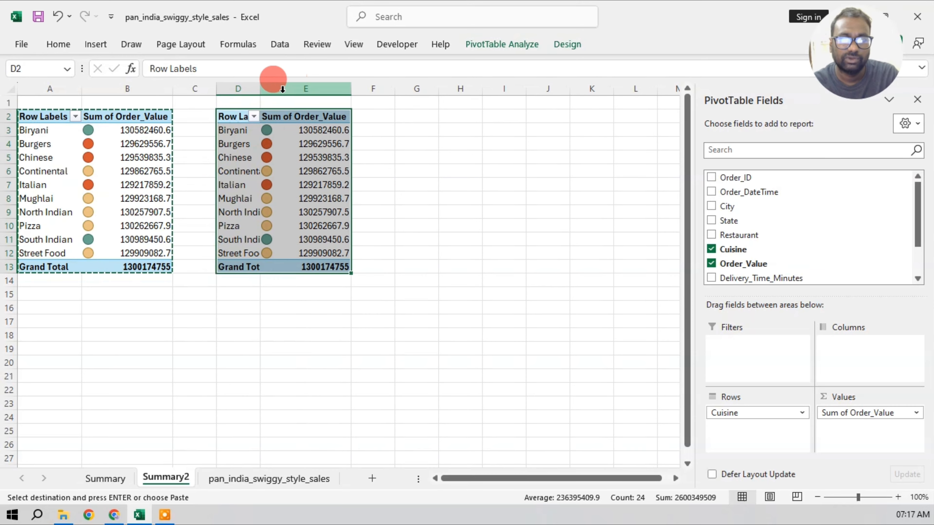
double_click(261, 88)
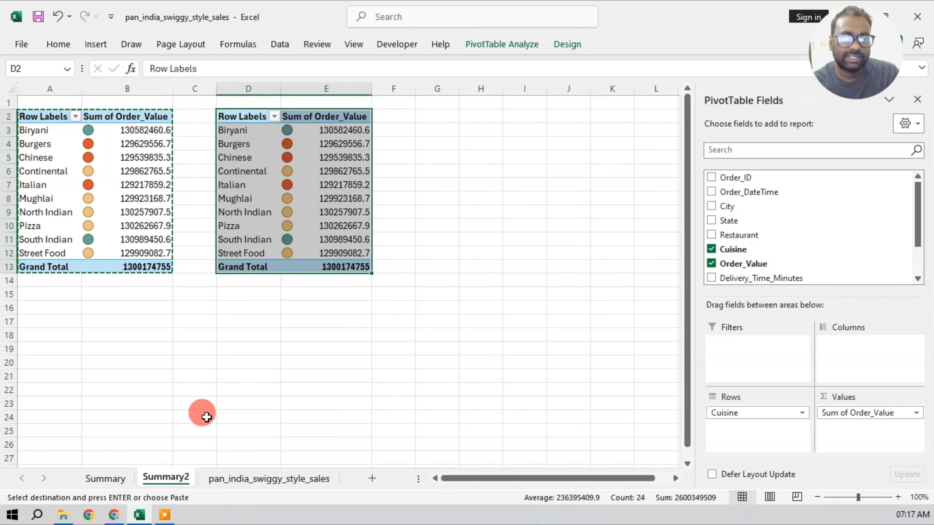
Replace Cuisine with State as the row field of the copied PivotTable at D2, following the Summary sheet's state table
left_click(119, 480)
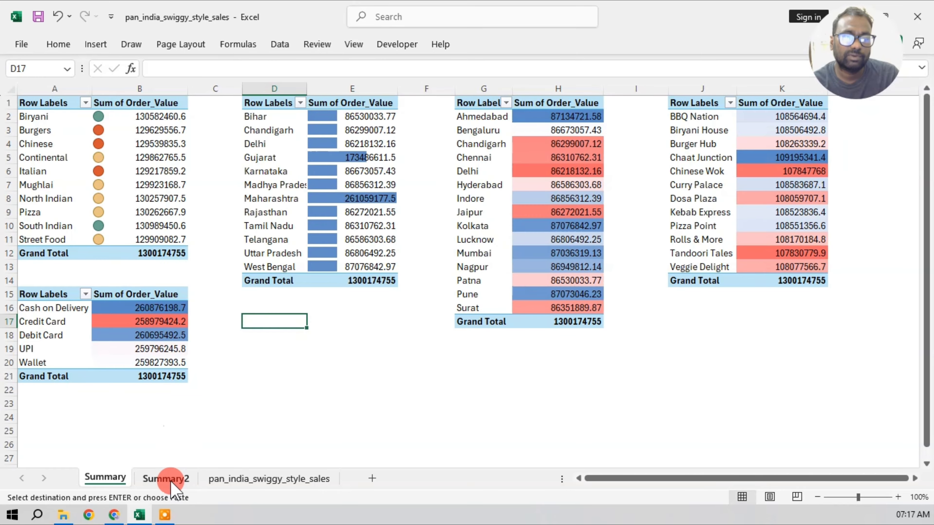
left_click(169, 480)
left_click(217, 196)
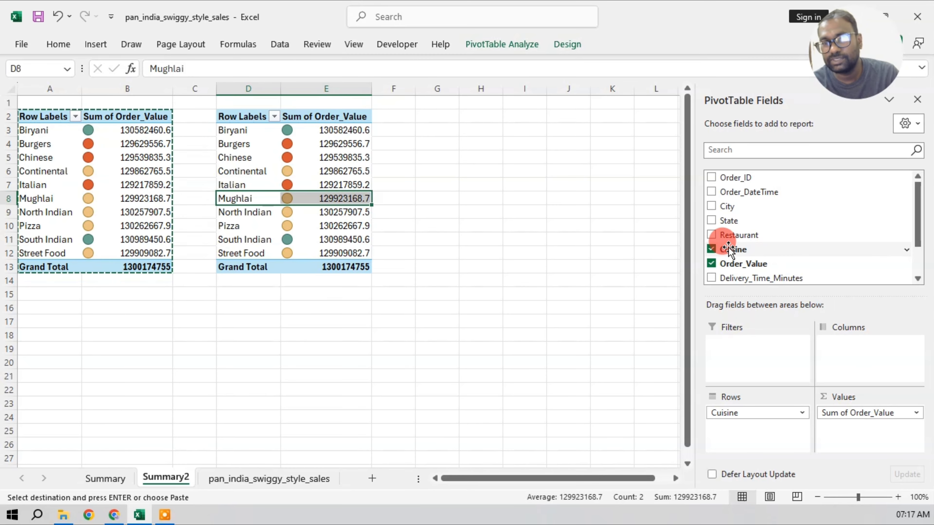
left_click_drag(729, 251, 759, 415)
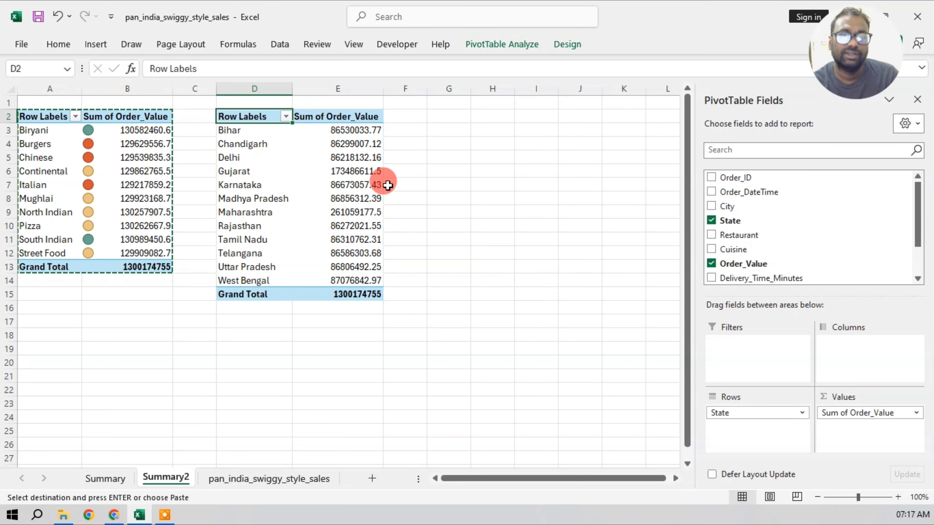
Apply the blue-white-red color scale to the state PivotTable's order values, excluding the grand total
left_click_drag(343, 130, 349, 275)
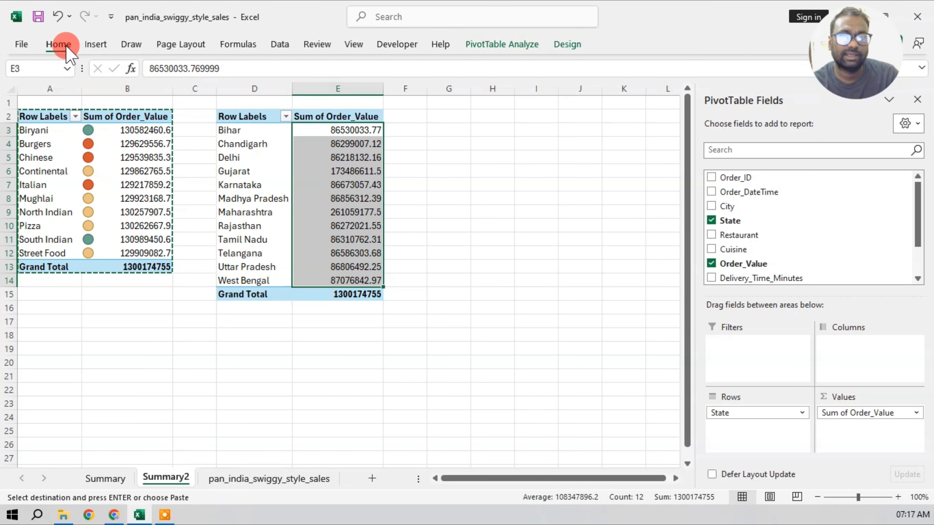
left_click(58, 44)
left_click(540, 105)
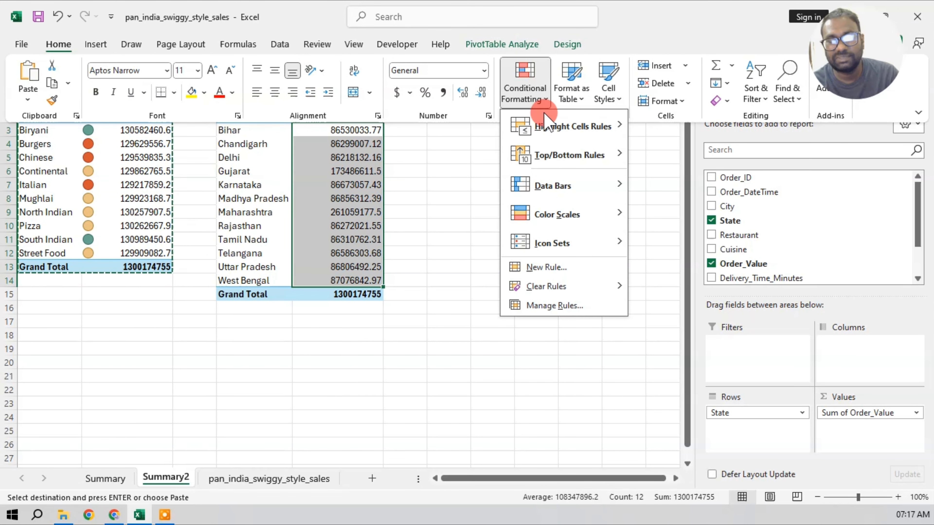
mouse_move(557, 218)
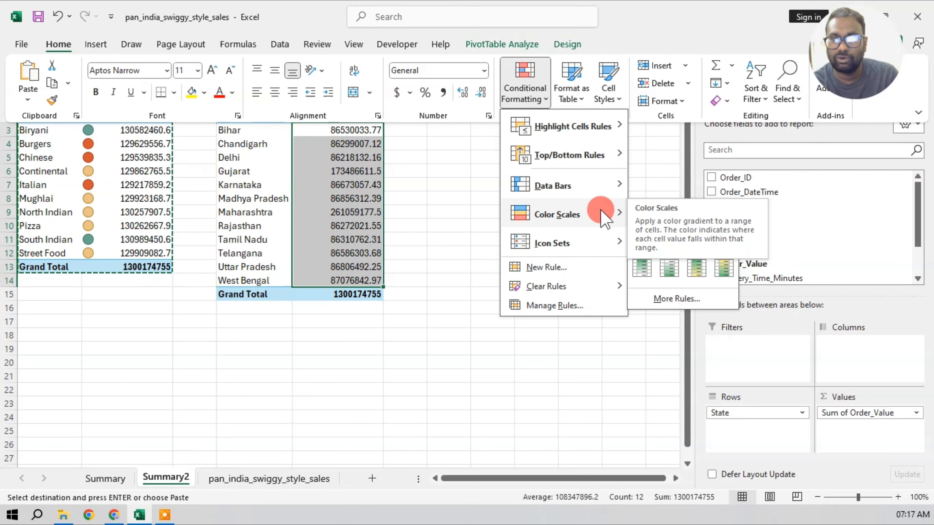
left_click(642, 241)
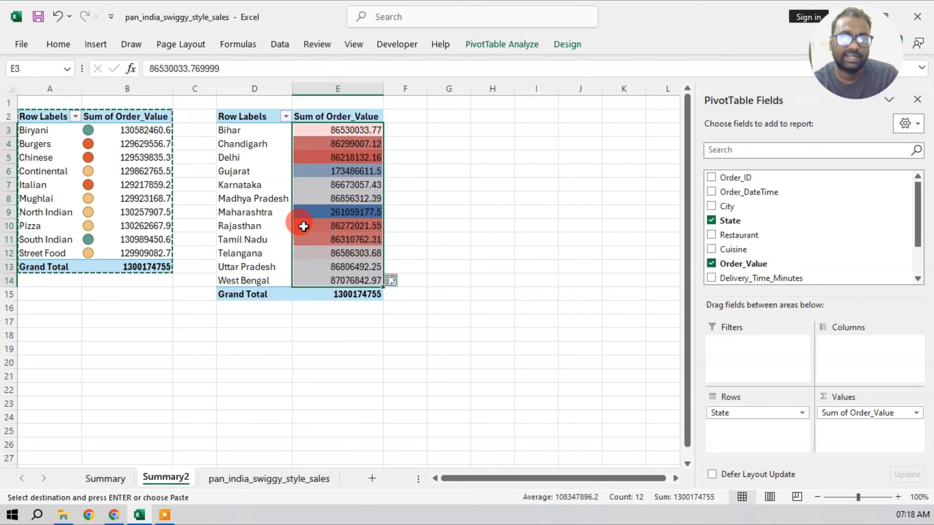
Compare the color-coded order values of Maharashtra, Gujarat and Rajasthan in the state PivotTable
left_click(344, 216)
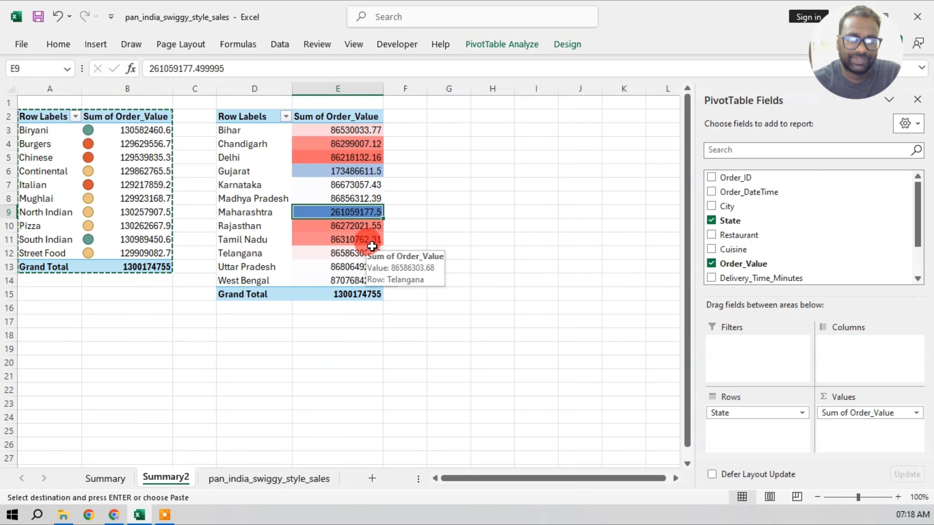
left_click(260, 212)
left_click(308, 210)
left_click(273, 170)
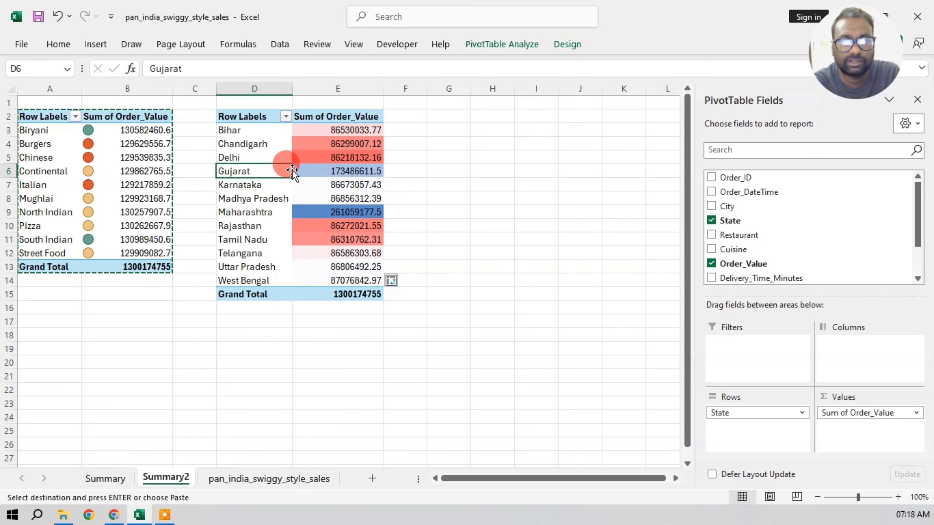
left_click(308, 168)
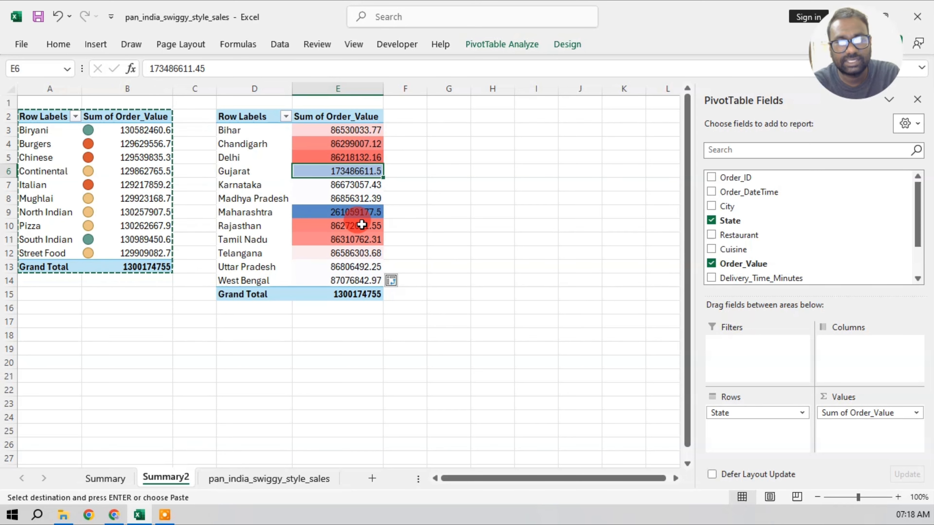
left_click(351, 225)
Duplicate the state PivotTable at cell G2 and fit columns G and H to their contents
left_click(343, 171)
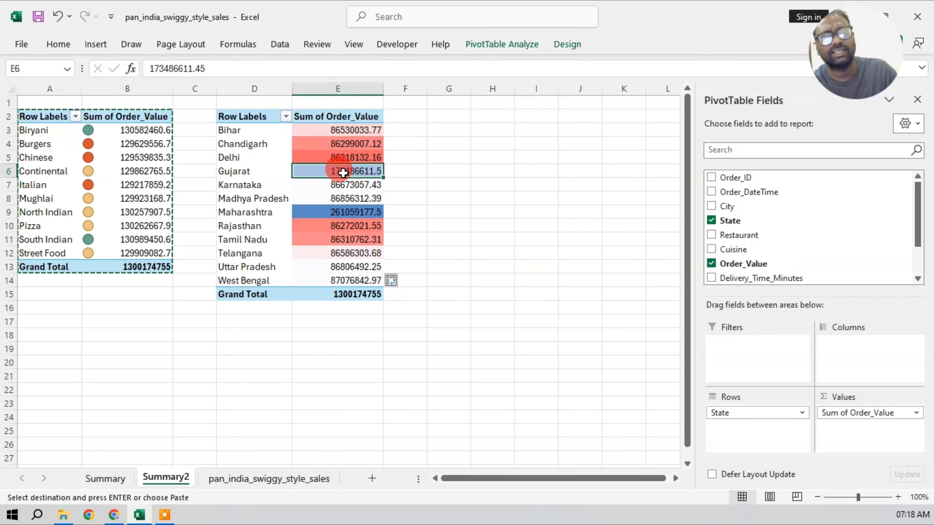
key("ctrl+a")
key("ctrl+c")
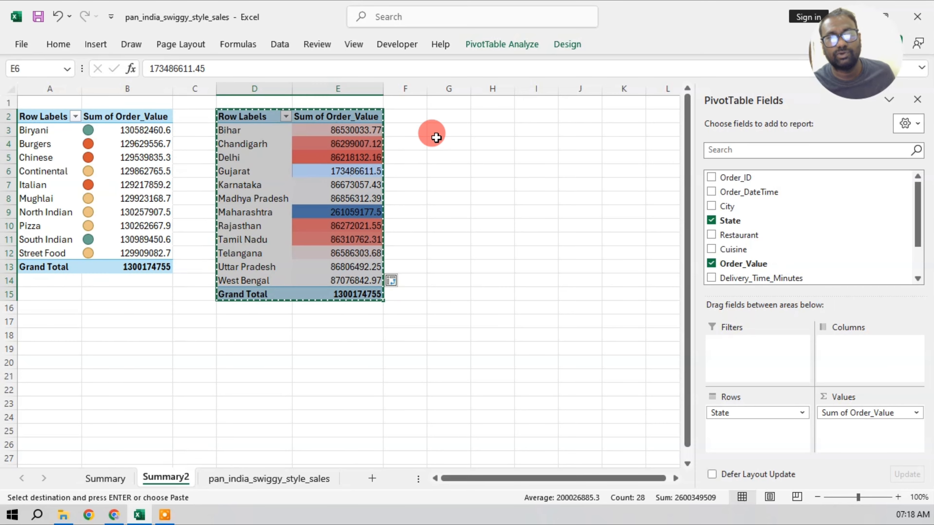
left_click(448, 113)
key("ctrl+v")
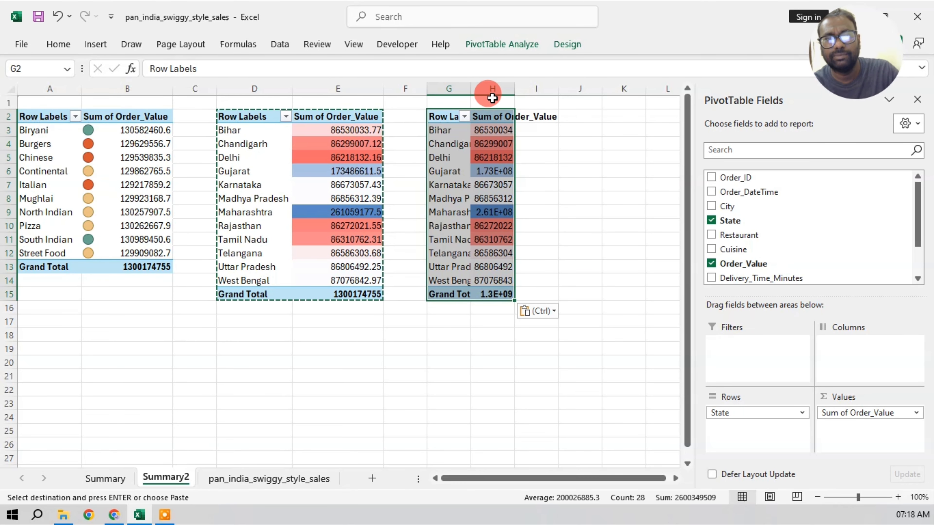
double_click(469, 86)
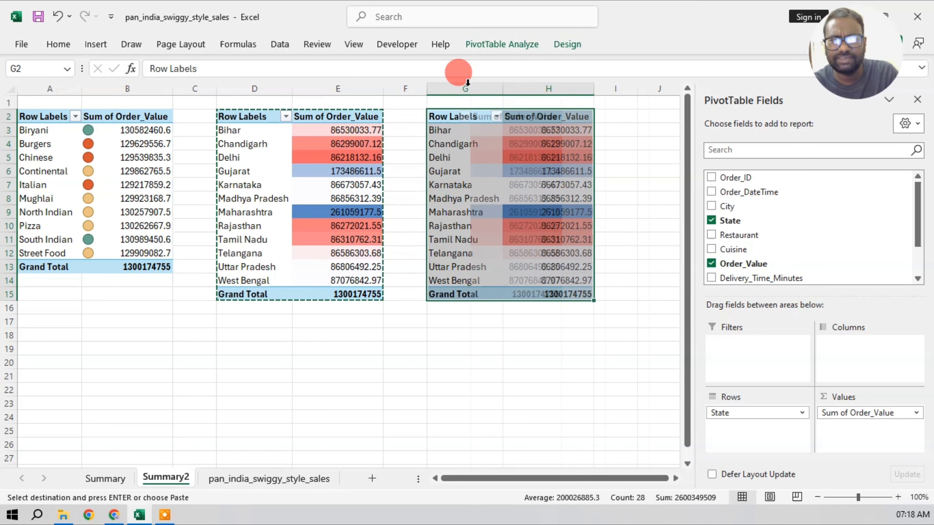
Replace State with City as the row field of the copied PivotTable at G2
left_click(466, 166)
mouse_move(730, 220)
left_mouse_down()
mouse_move(750, 239)
mouse_move(739, 225)
left_mouse_up()
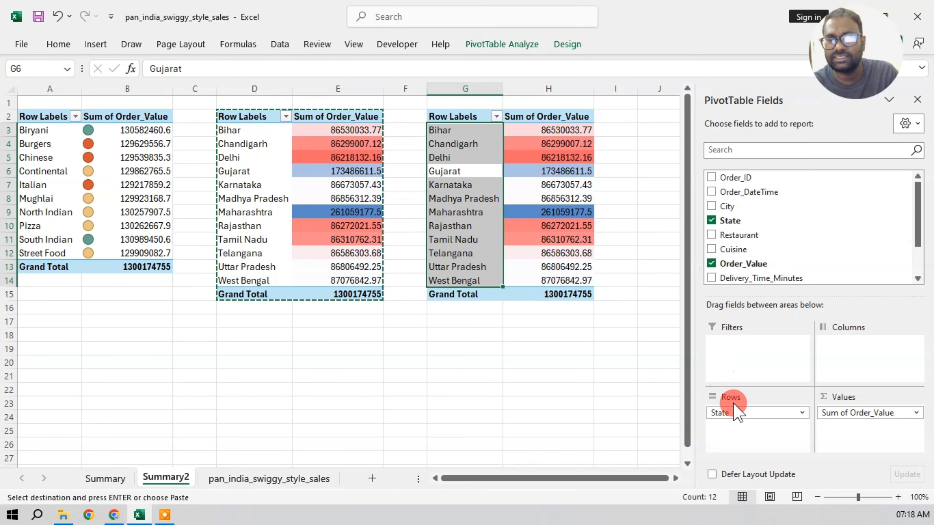
left_click_drag(735, 411, 781, 226)
left_click_drag(717, 205, 740, 411)
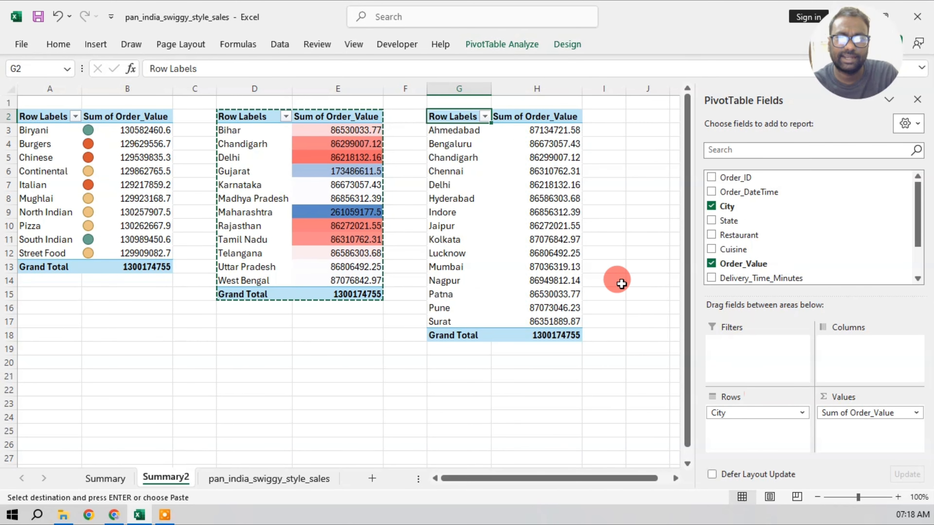
Apply the blue-white-red color scale to the city PivotTable's order values, excluding the grand total
left_click_drag(536, 131, 555, 321)
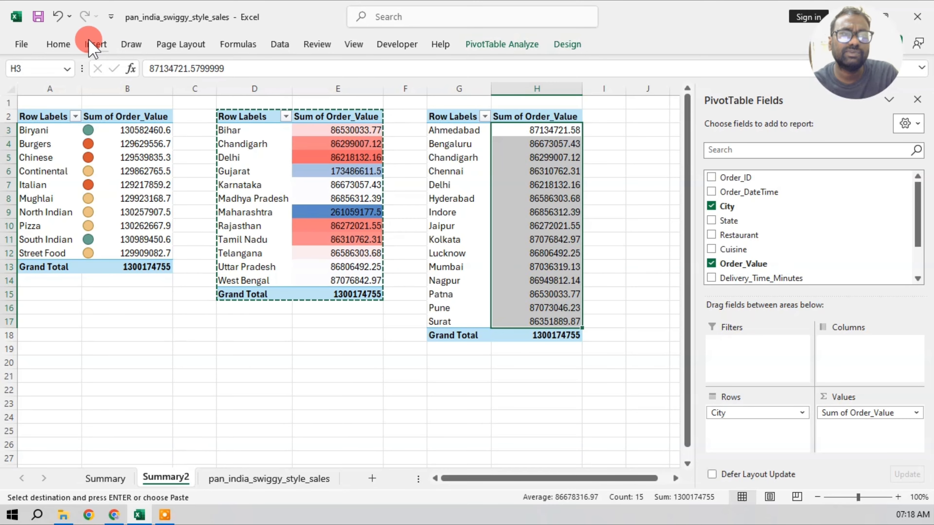
left_click(59, 43)
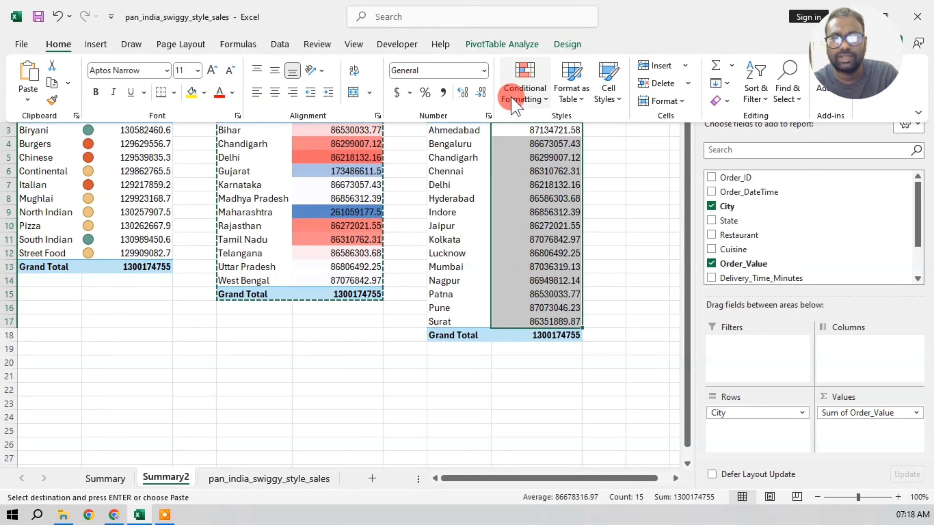
left_click(523, 96)
mouse_move(539, 217)
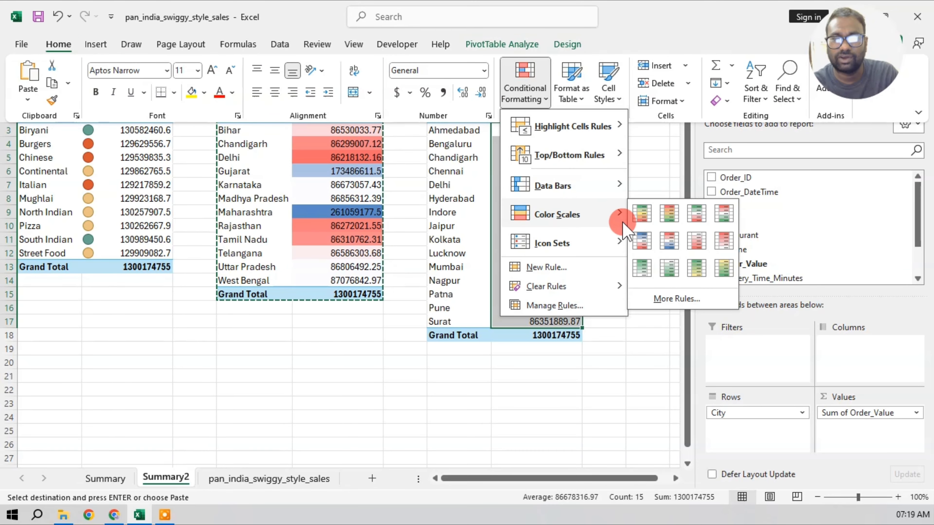
left_click(646, 240)
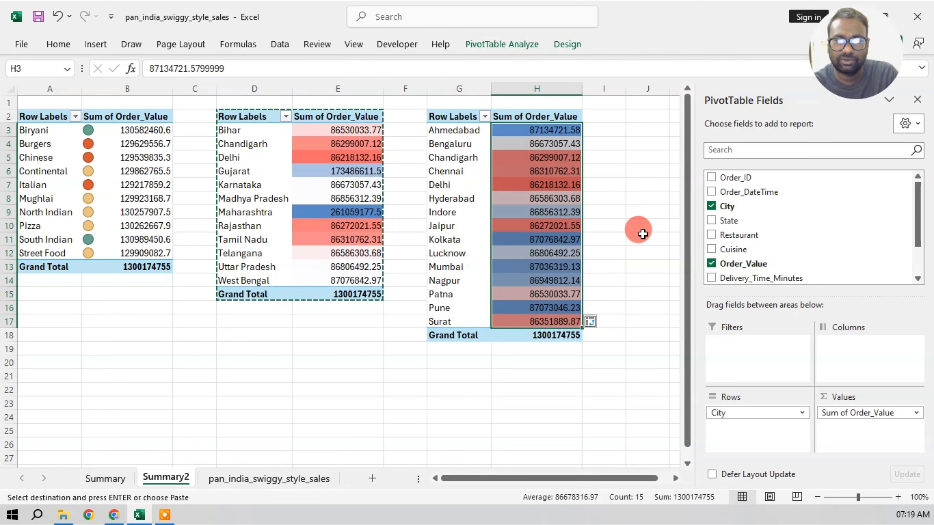
left_click(536, 185)
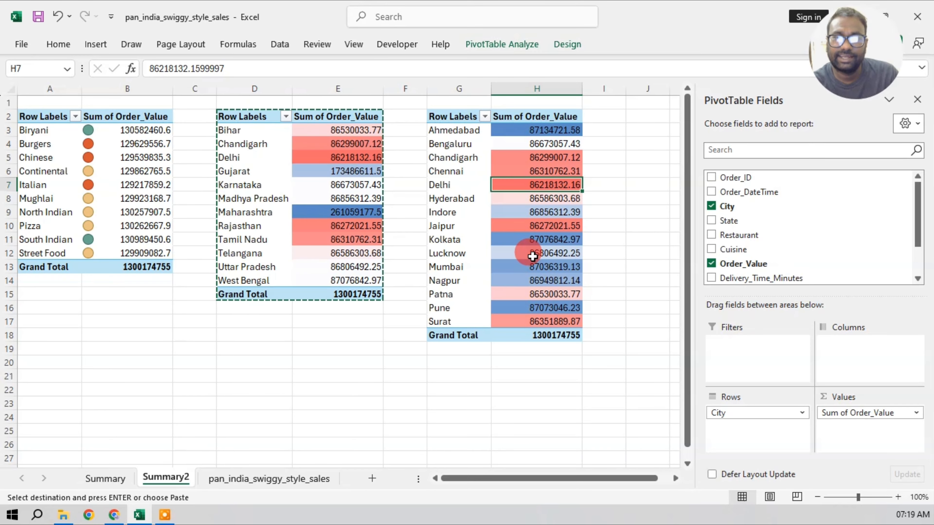
mouse_move(533, 256)
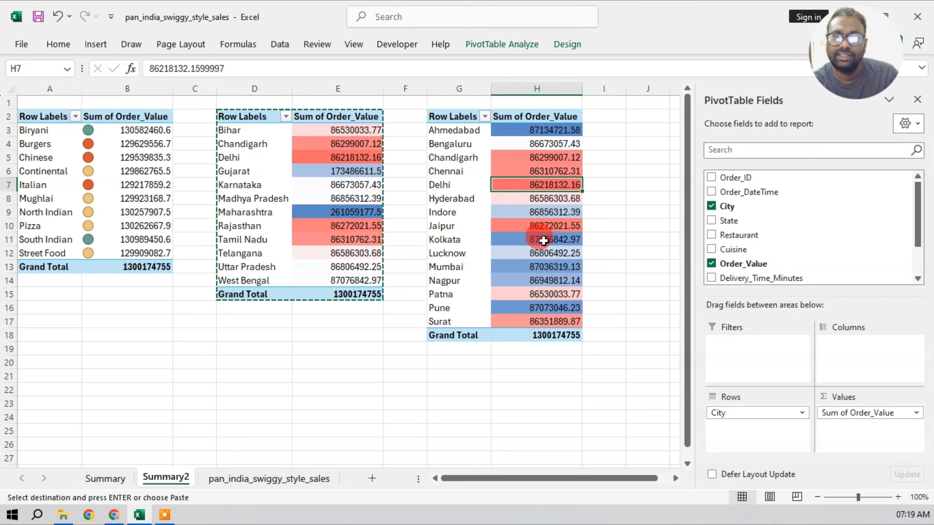
Compare the color-coded order values in the city PivotTable and check the Summary sheet for the next PivotTable
mouse_move(571, 252)
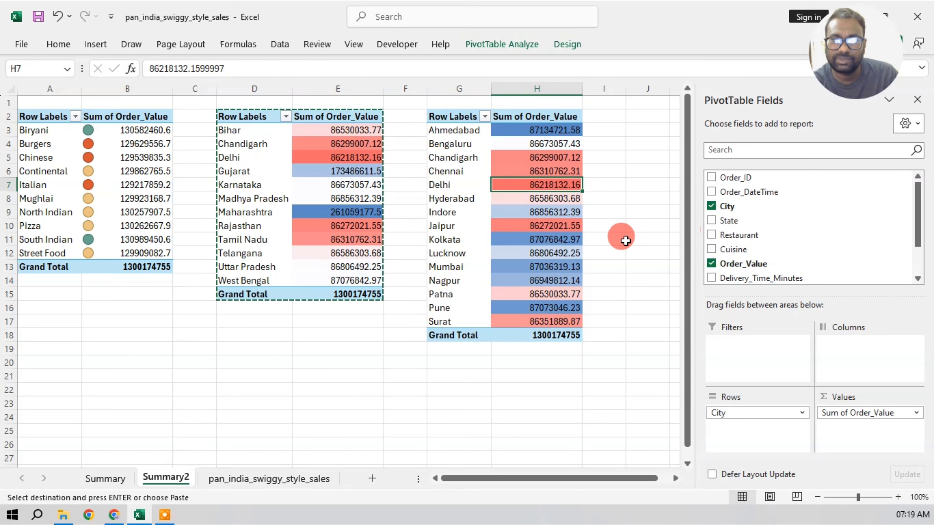
left_click(559, 129)
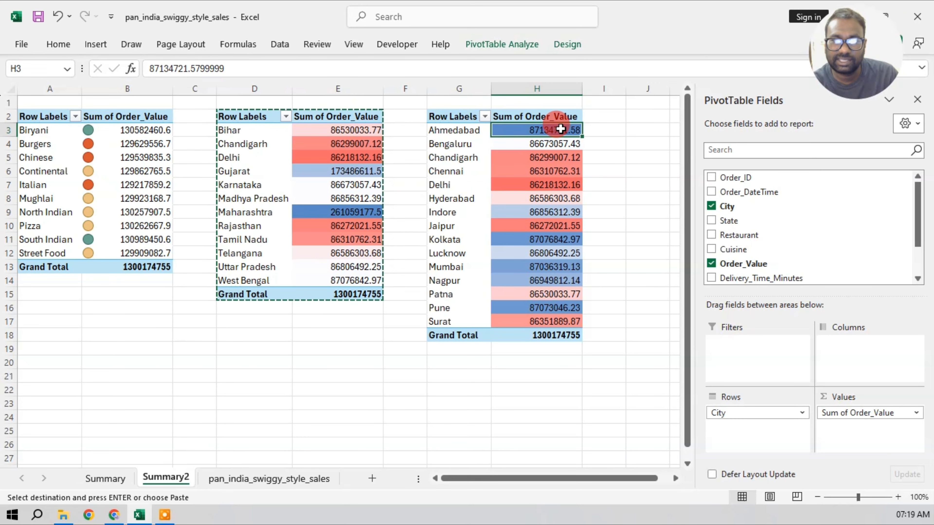
mouse_move(563, 235)
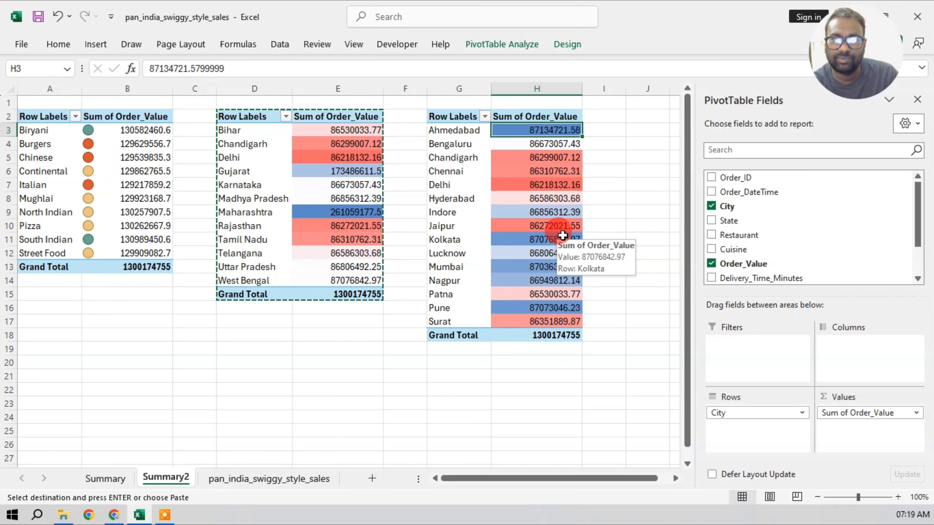
left_click(519, 213)
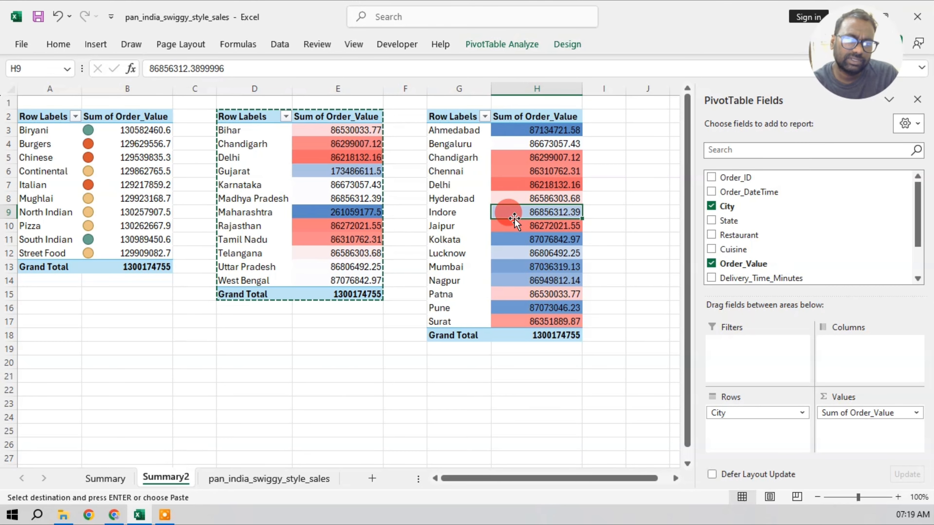
left_click(122, 478)
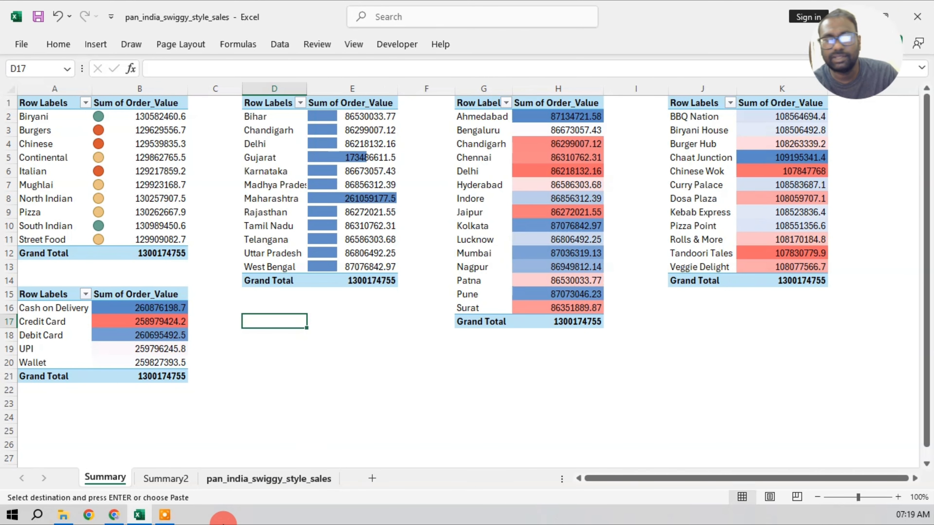
left_click(173, 478)
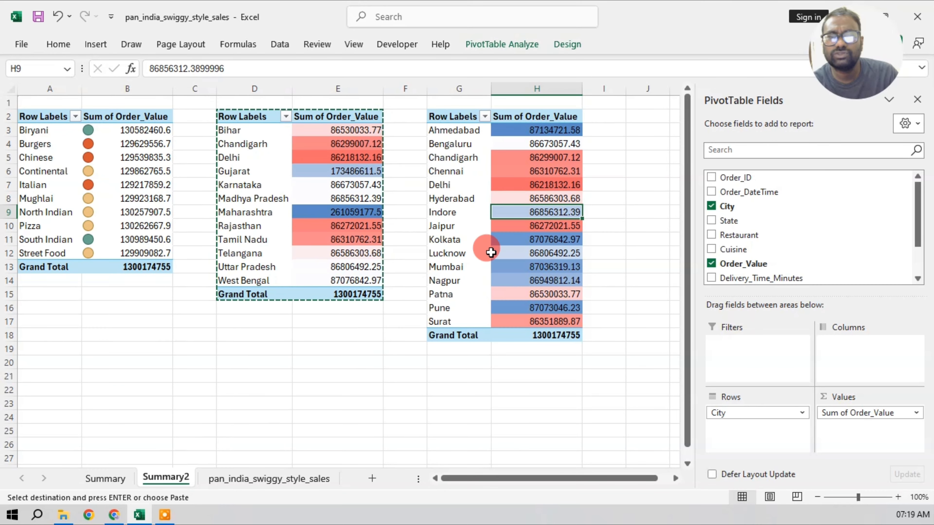
Duplicate the city PivotTable at cell A18 of Summary2, below the cuisine PivotTable
key("ctrl+a")
key("ctrl+c")
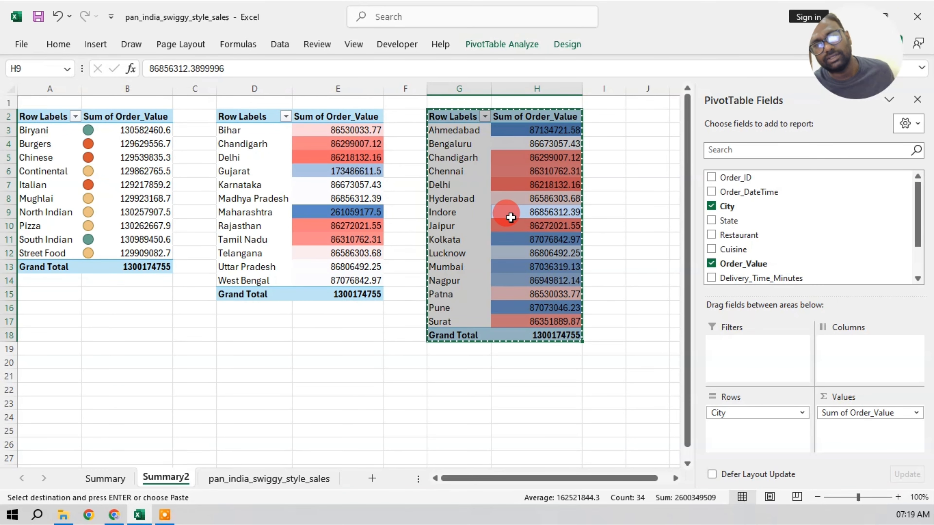
left_click(49, 333)
key("ctrl+v")
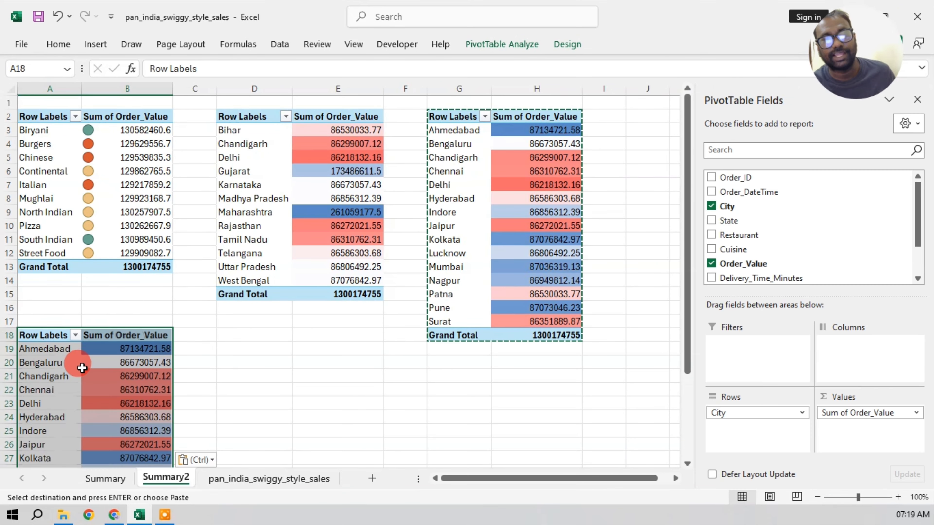
scroll(90, 368, "down", 1)
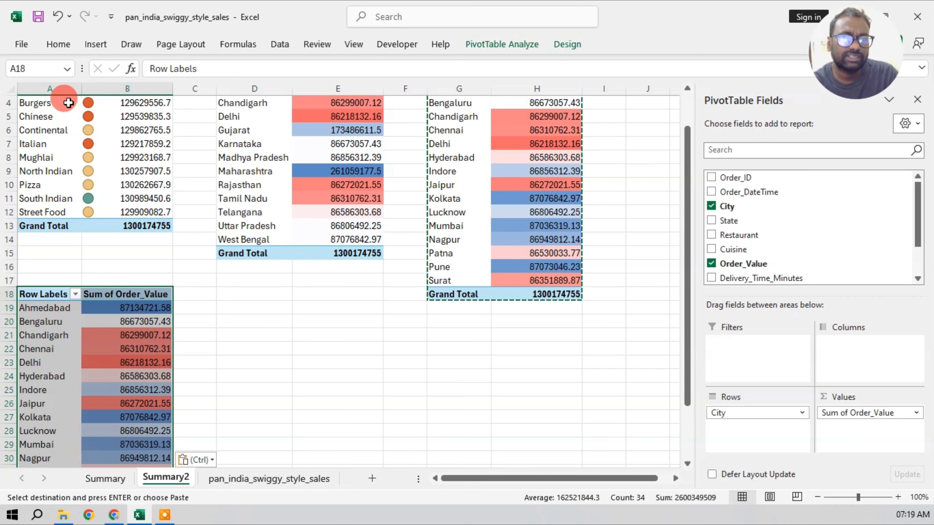
scroll(46, 265, "down", 1)
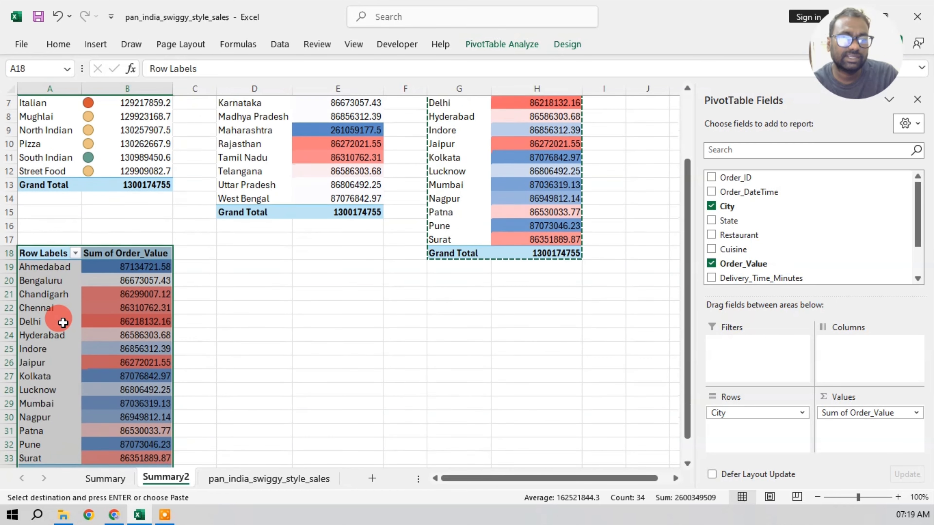
Replace City with Restaurant as the row field of the copied PivotTable at A18
left_click(63, 322)
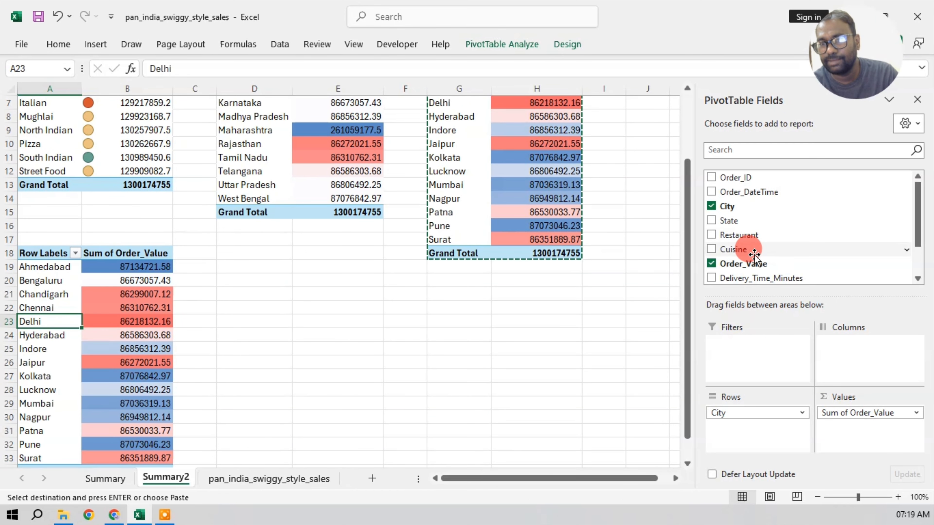
left_click_drag(727, 412, 813, 239)
left_click_drag(739, 224, 752, 427)
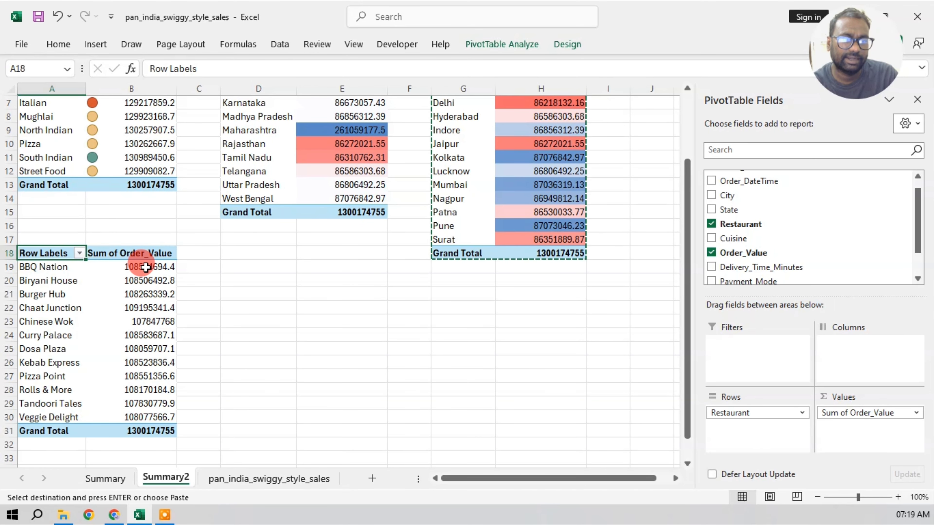
Apply the blue-white-red color scale to the restaurant order values in B19:B30 and check the Chaat Junction row
left_click_drag(142, 266, 147, 280)
left_click_drag(143, 364, 138, 417)
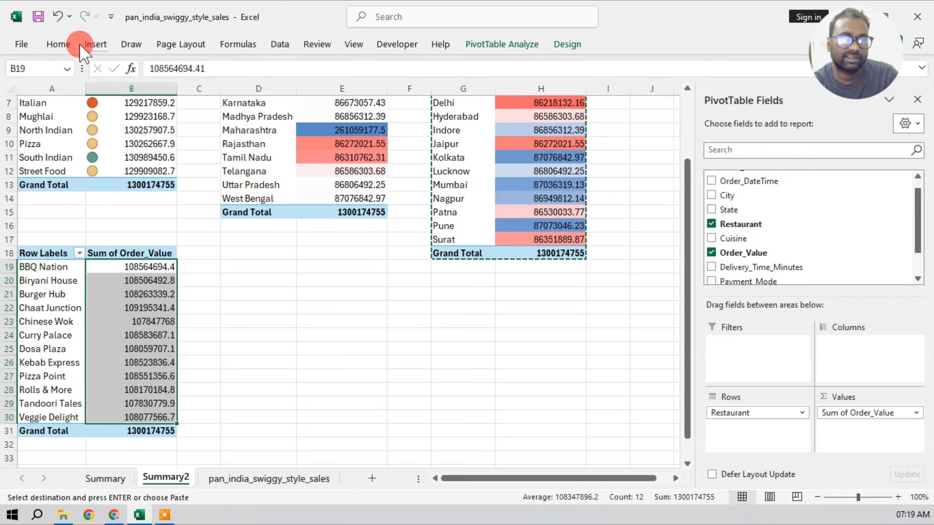
left_click(59, 45)
left_click(524, 83)
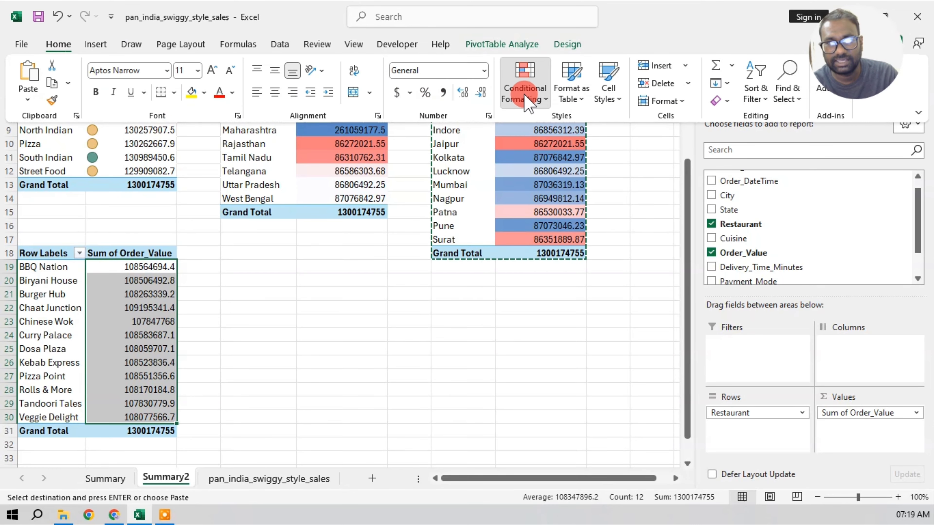
mouse_move(557, 217)
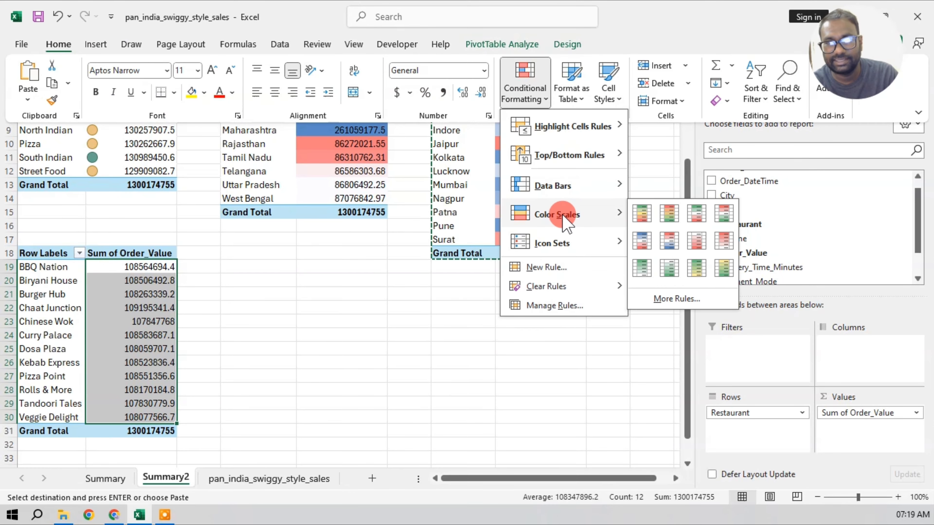
left_click(639, 240)
left_click(147, 309)
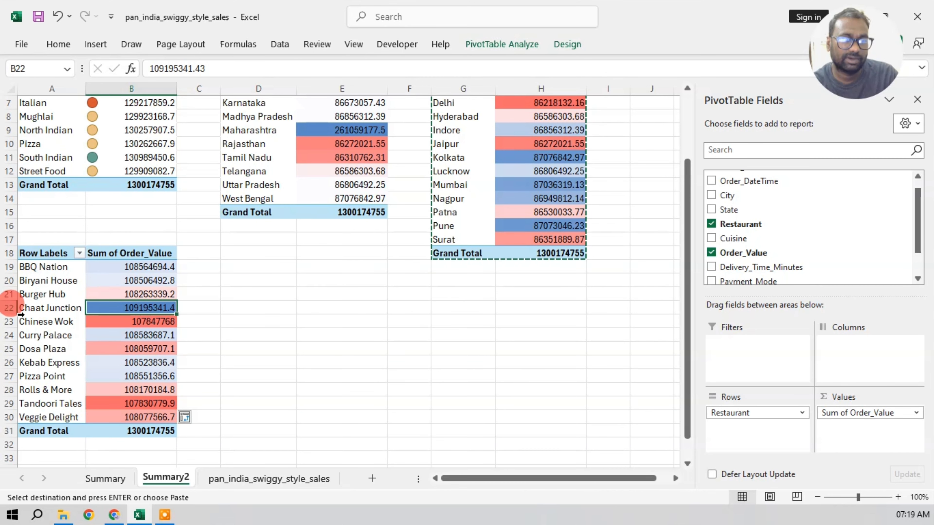
left_click_drag(30, 308, 147, 308)
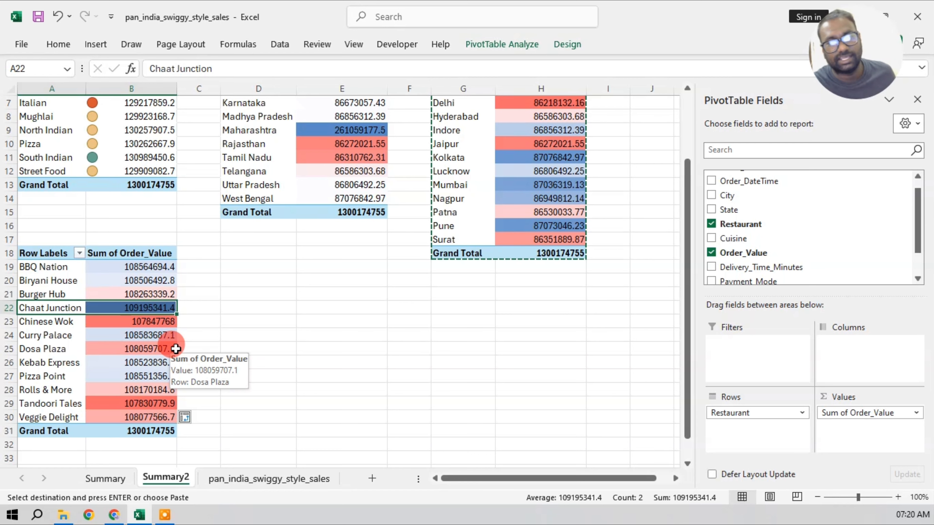
Duplicate the restaurant PivotTable at cell D19, below the state PivotTable
key("ctrl+a")
key("ctrl+c")
left_click(262, 267)
key("ctrl+v")
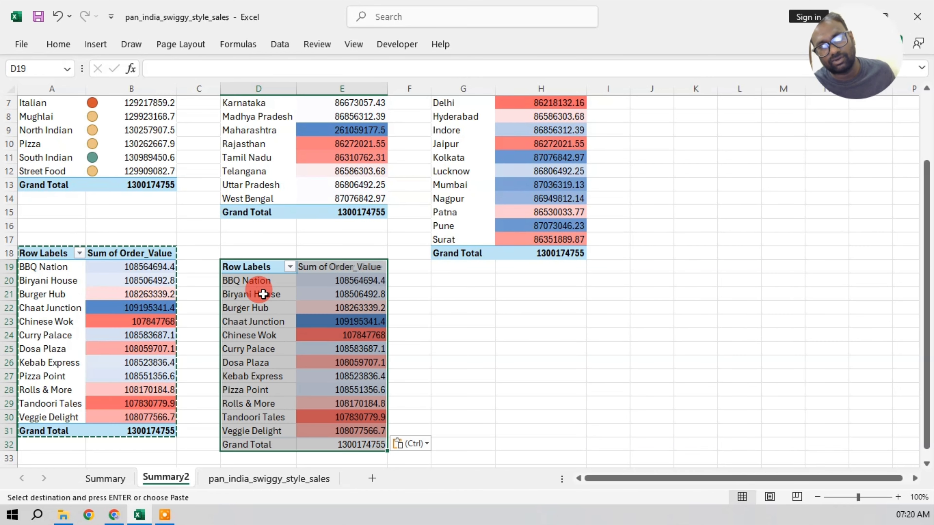
Replace Restaurant with Payment_Mode as the row field of the copied PivotTable at D19
left_click(342, 333)
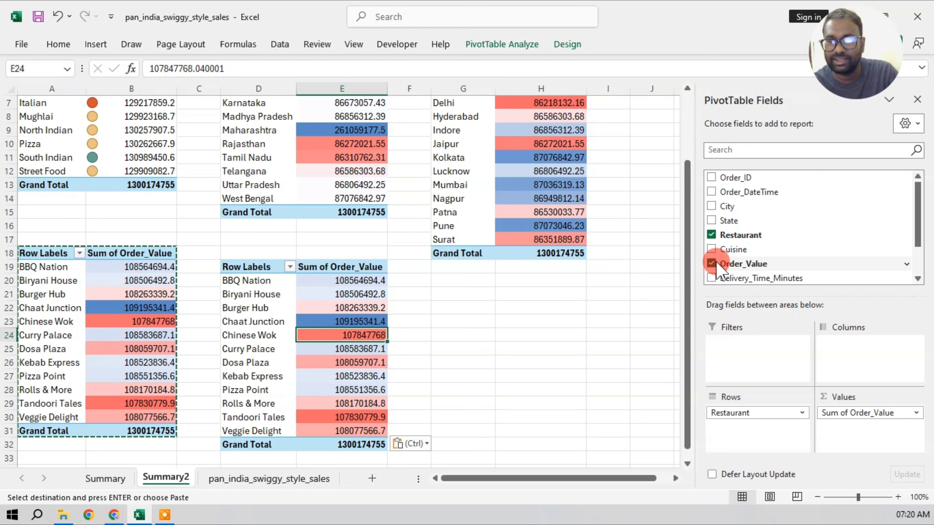
left_click_drag(729, 234, 813, 243)
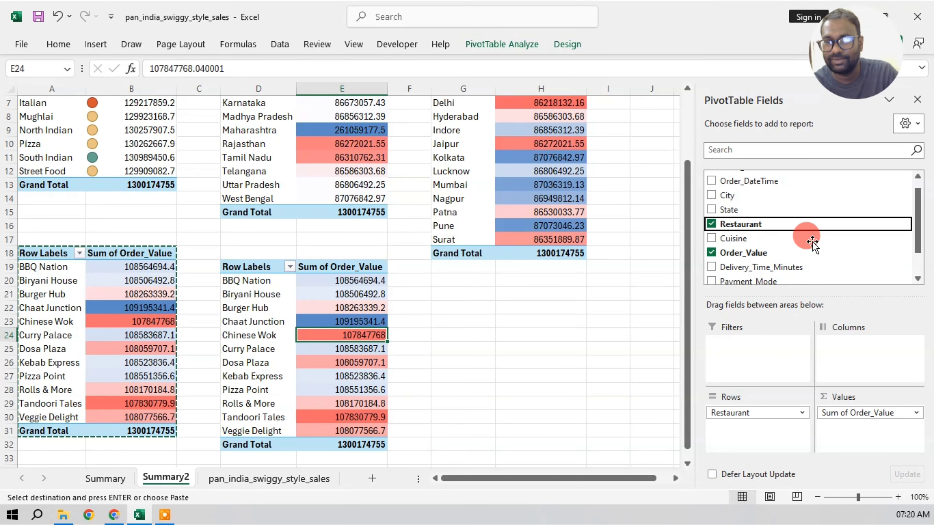
left_click_drag(732, 413, 825, 201)
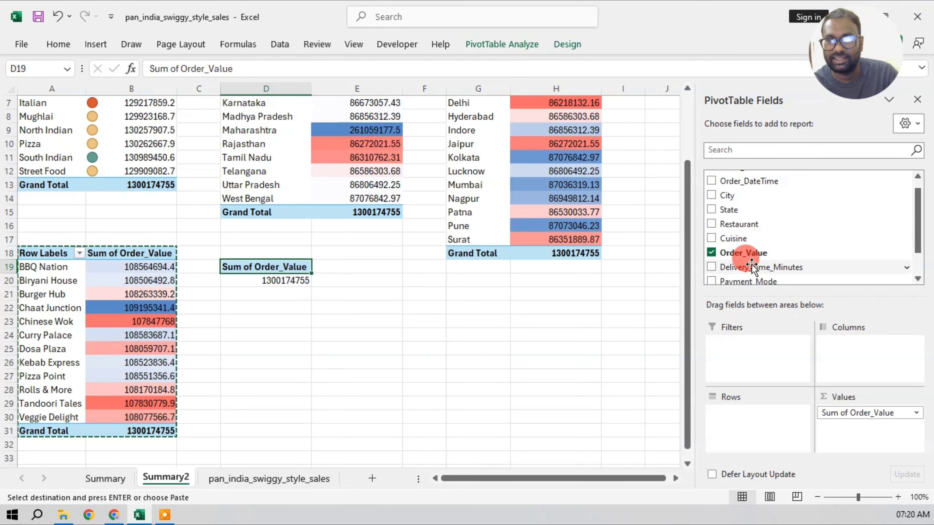
scroll(751, 271, "up", 1)
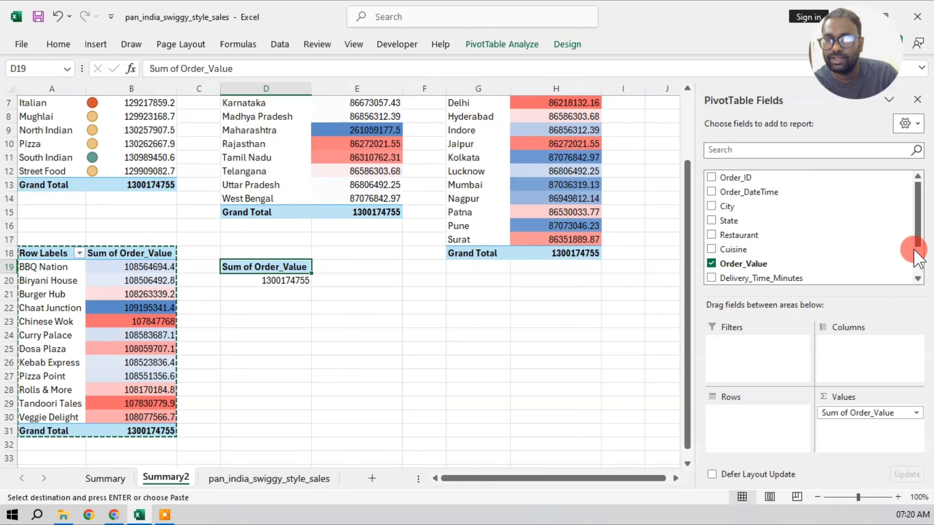
left_click_drag(916, 252, 917, 272)
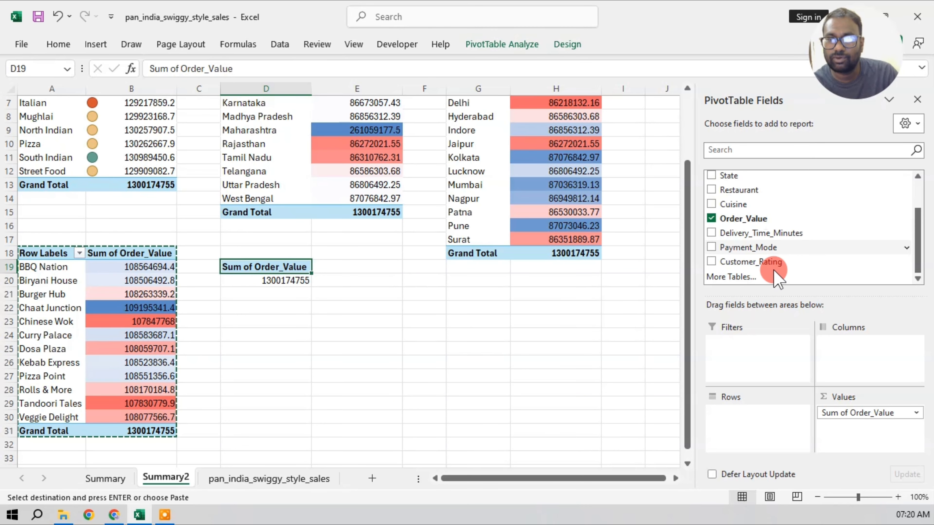
left_click_drag(776, 280, 733, 401)
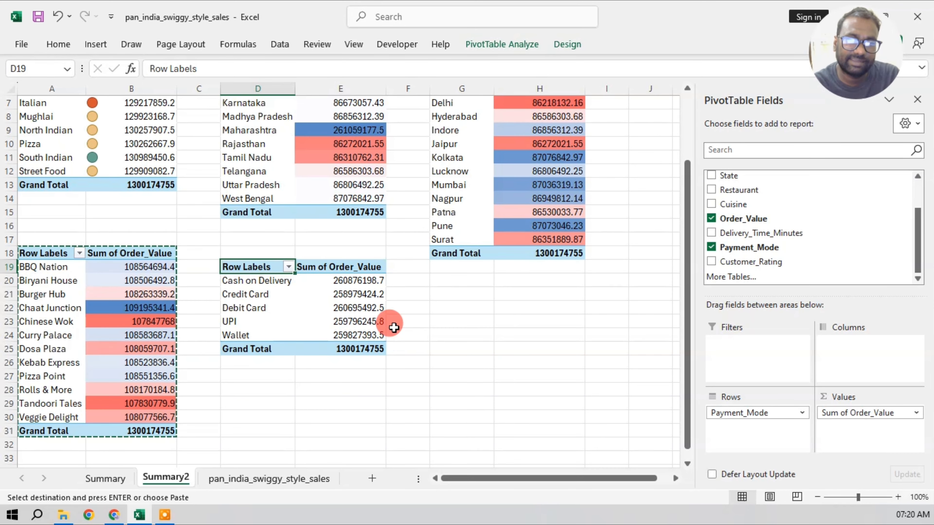
Apply the green-yellow-red circle icon set to the payment mode order values in E20:E24, excluding the grand total
left_click_drag(354, 281, 353, 332)
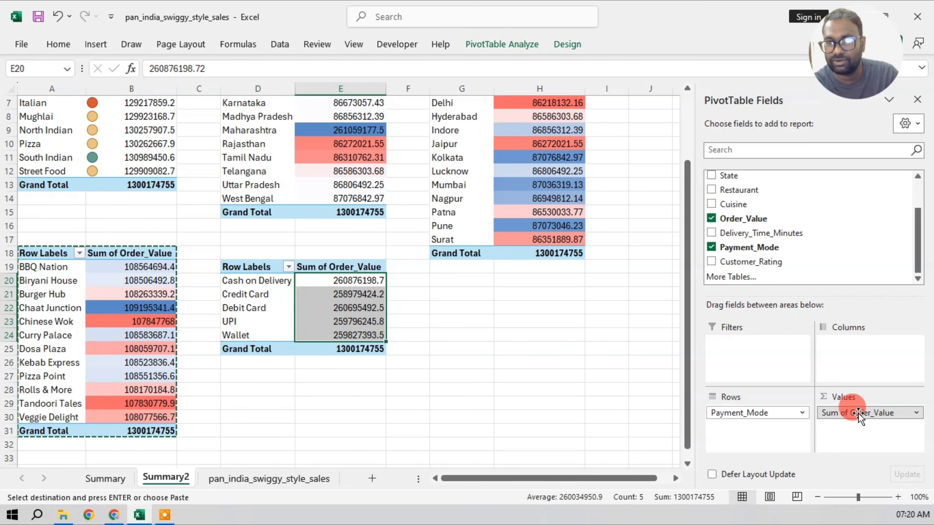
mouse_move(858, 414)
left_mouse_down()
mouse_move(829, 243)
mouse_move(811, 235)
mouse_move(833, 247)
mouse_move(862, 399)
mouse_move(846, 414)
left_mouse_up()
left_click(59, 44)
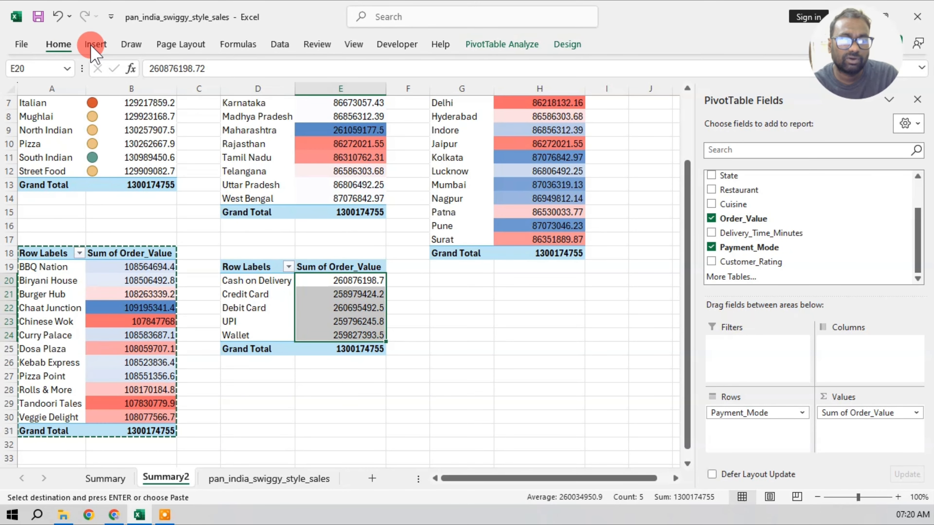
left_click(524, 81)
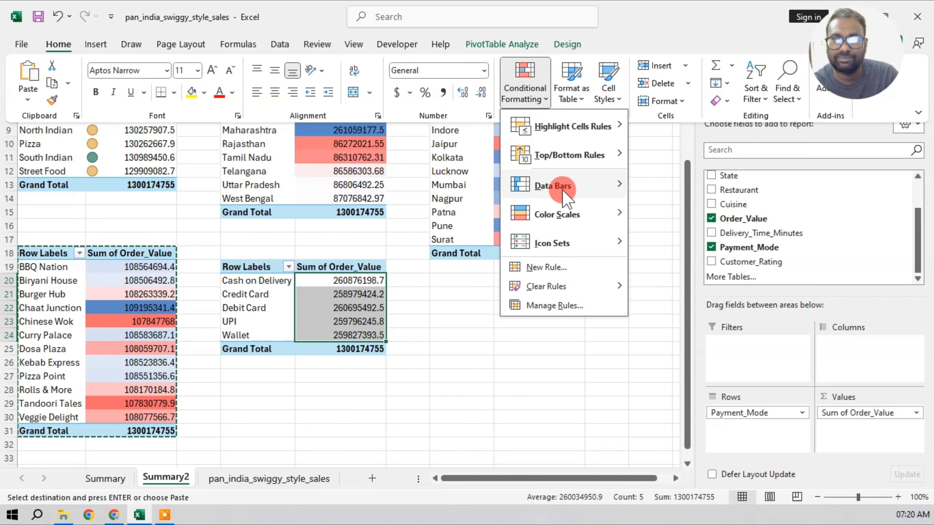
mouse_move(620, 191)
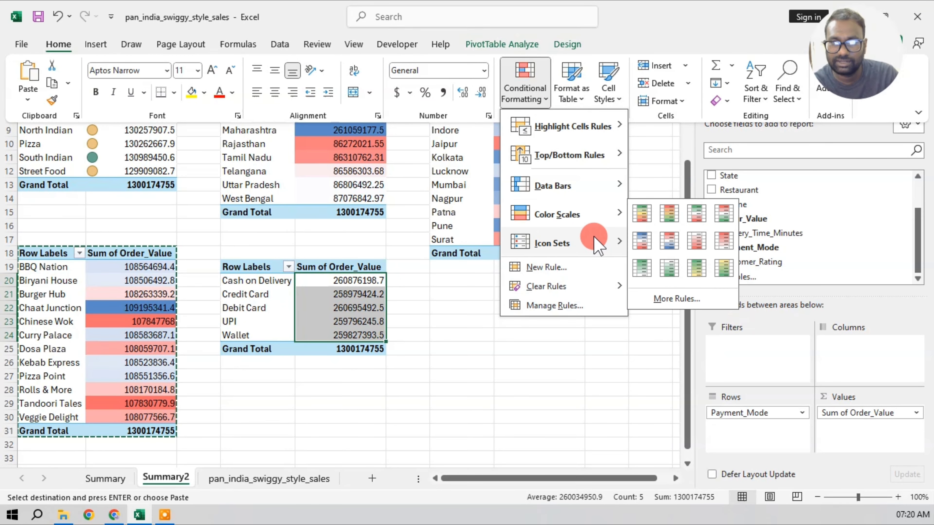
mouse_move(605, 242)
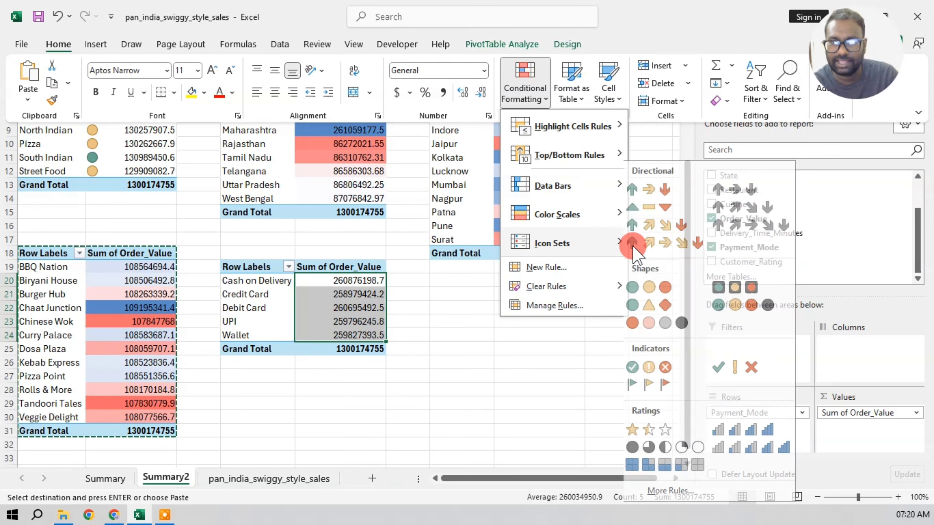
left_click(638, 287)
Compare the icon-marked order values of the payment modes, including Cash on Delivery, Debit Card and Credit Card
left_click(340, 280)
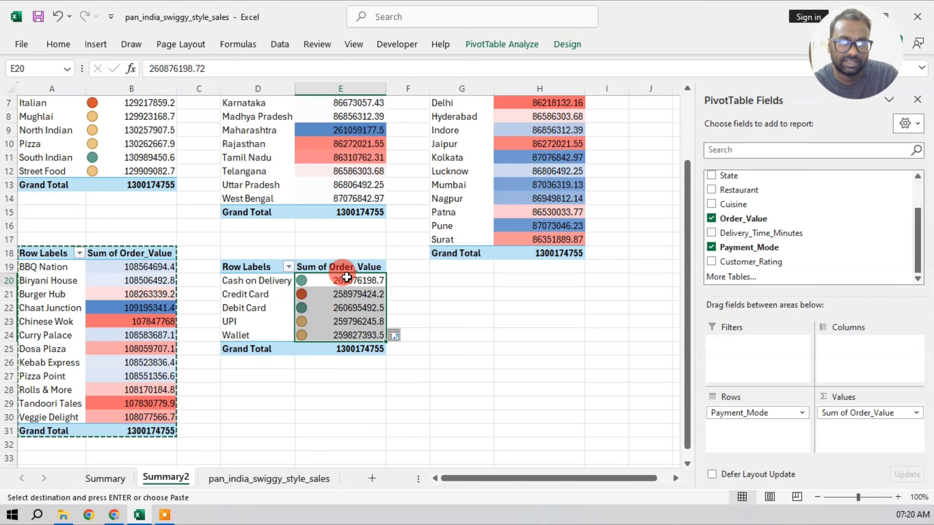
left_click(330, 312)
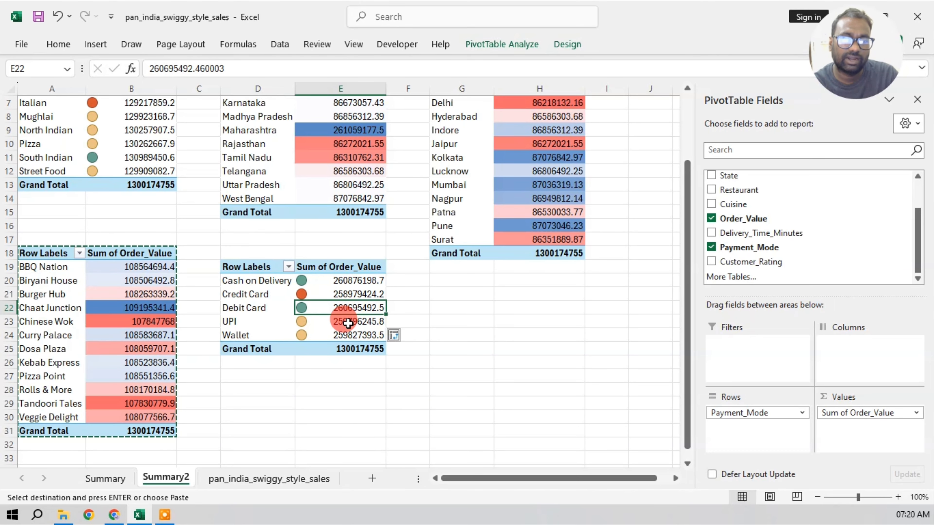
left_click(348, 294)
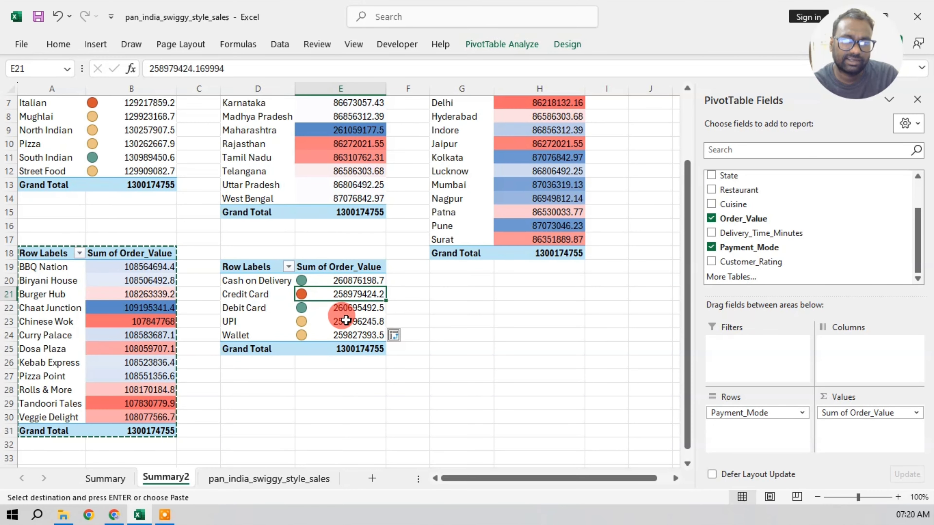
left_click_drag(345, 320, 347, 331)
left_click(432, 321)
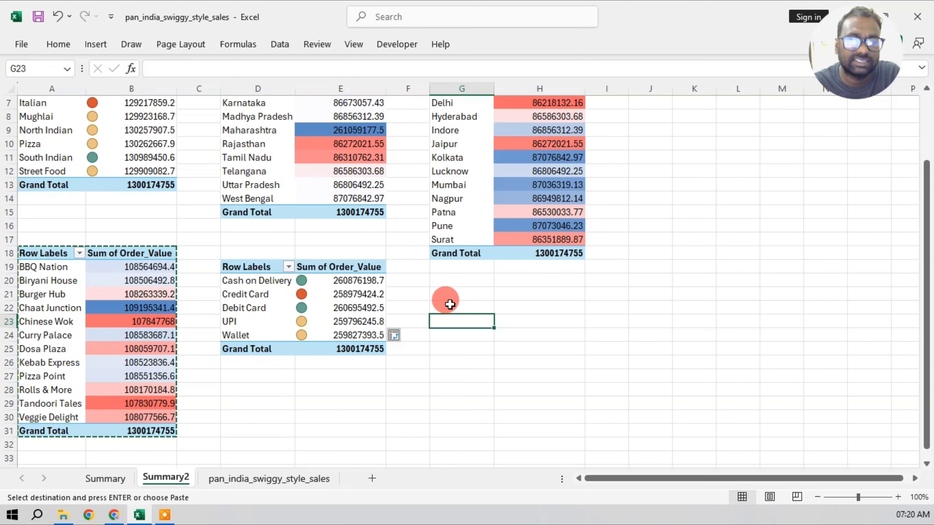
Review the five PivotTables on Summary2 and the source data on the pan_india_swiggy_style_sales sheet
scroll(429, 290, "up", 1)
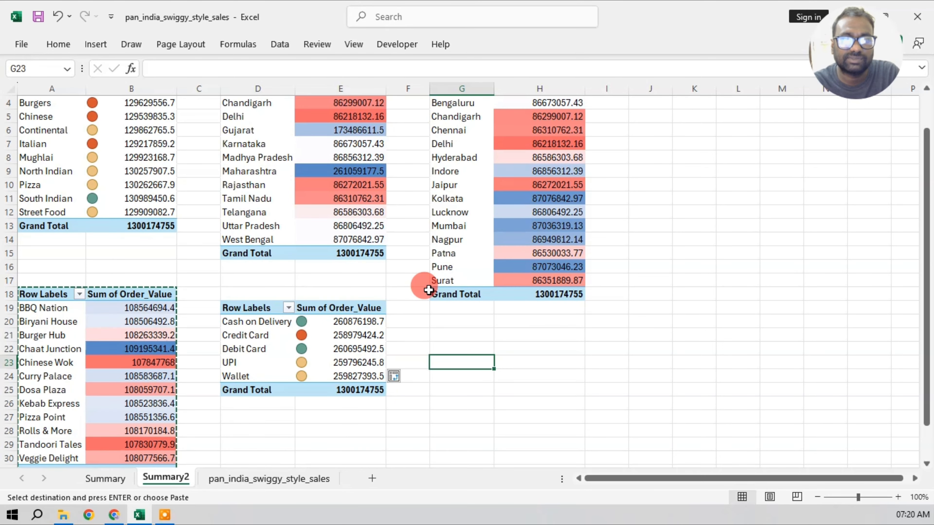
scroll(429, 290, "up", 1)
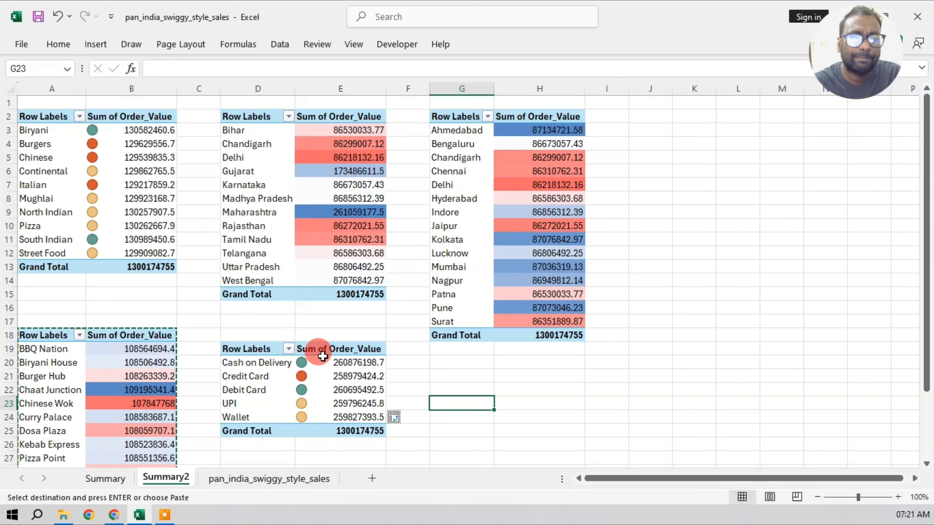
left_click(313, 478)
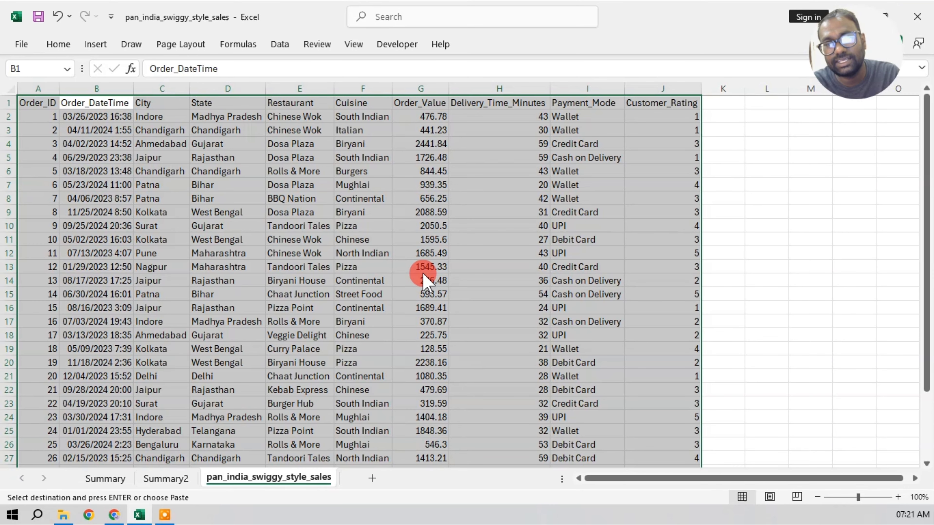
left_click(424, 266)
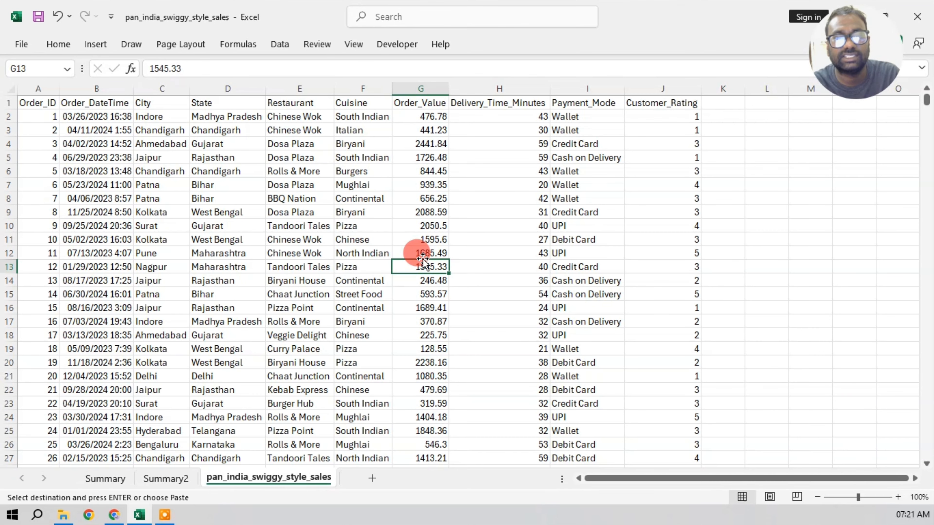
left_click(166, 478)
left_click(398, 282)
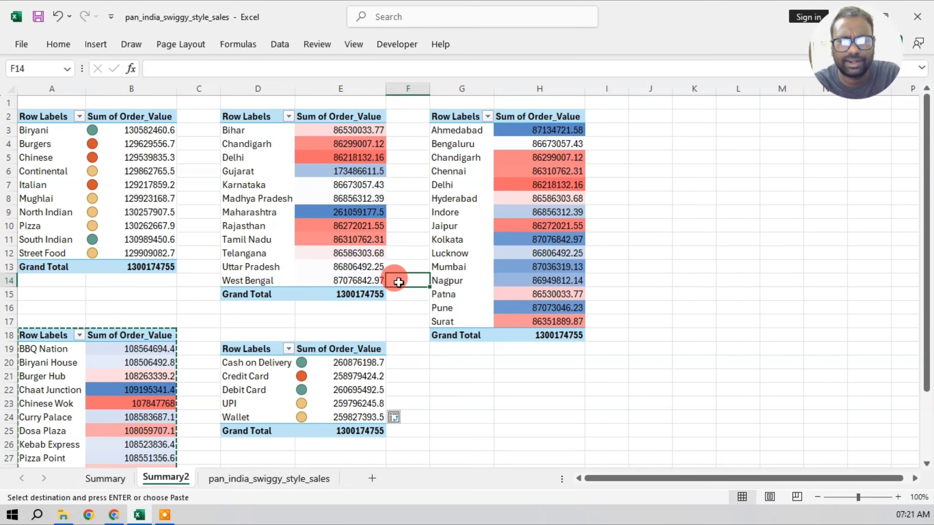
left_click(425, 359)
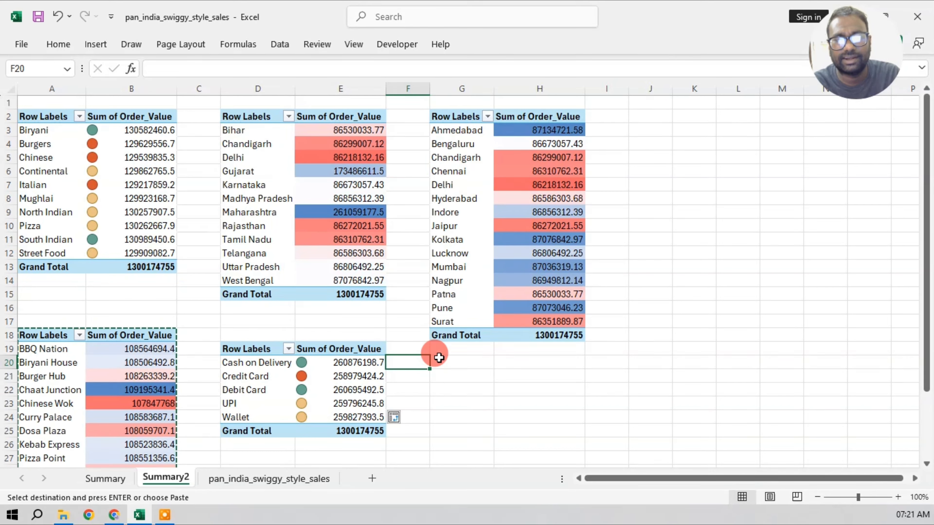
left_click(464, 358)
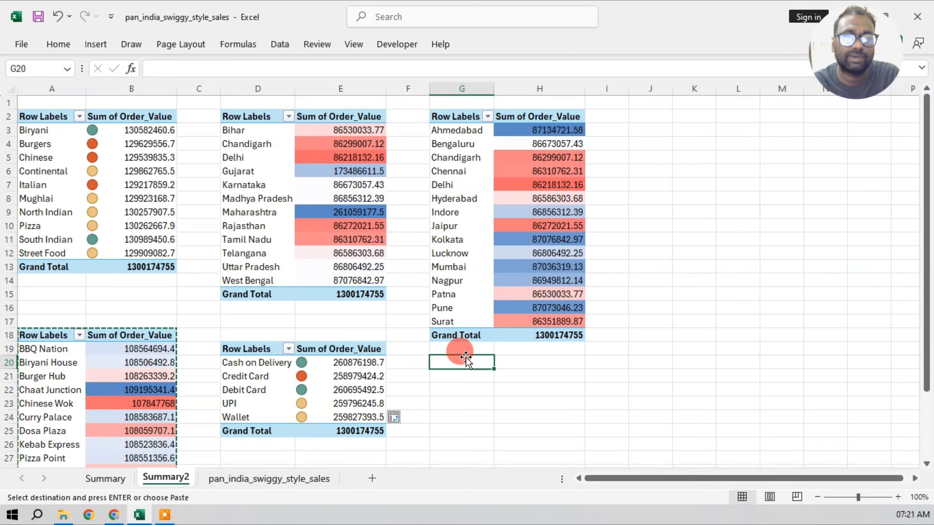